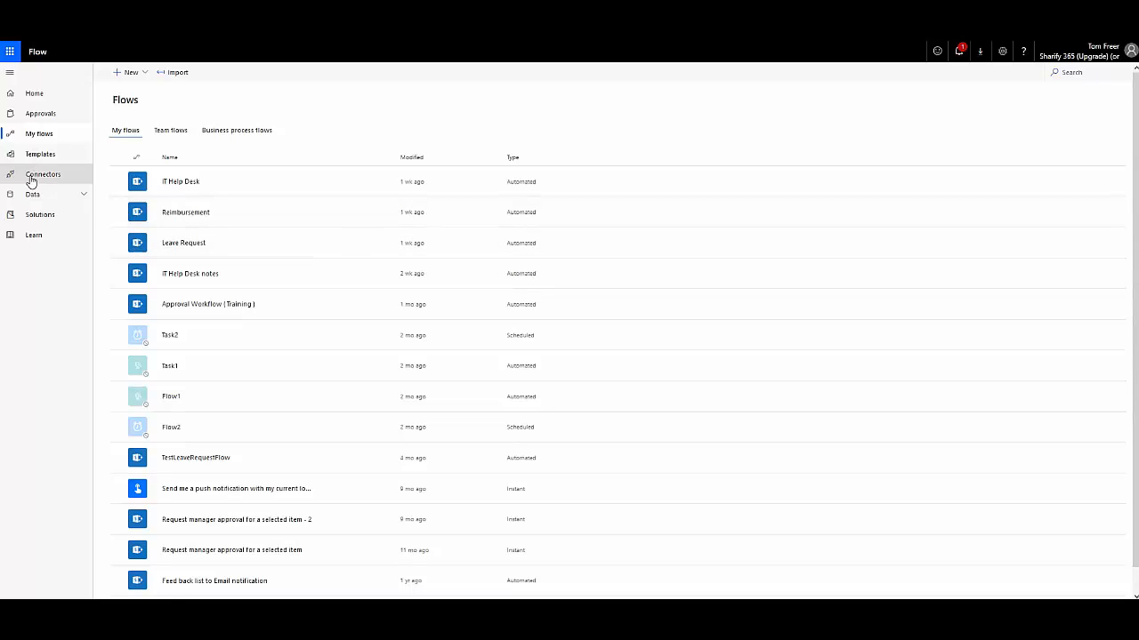
- Create an instant flow from blank named "New File Notification" with the From Microsoft Flow trigger
left_click(139, 77)
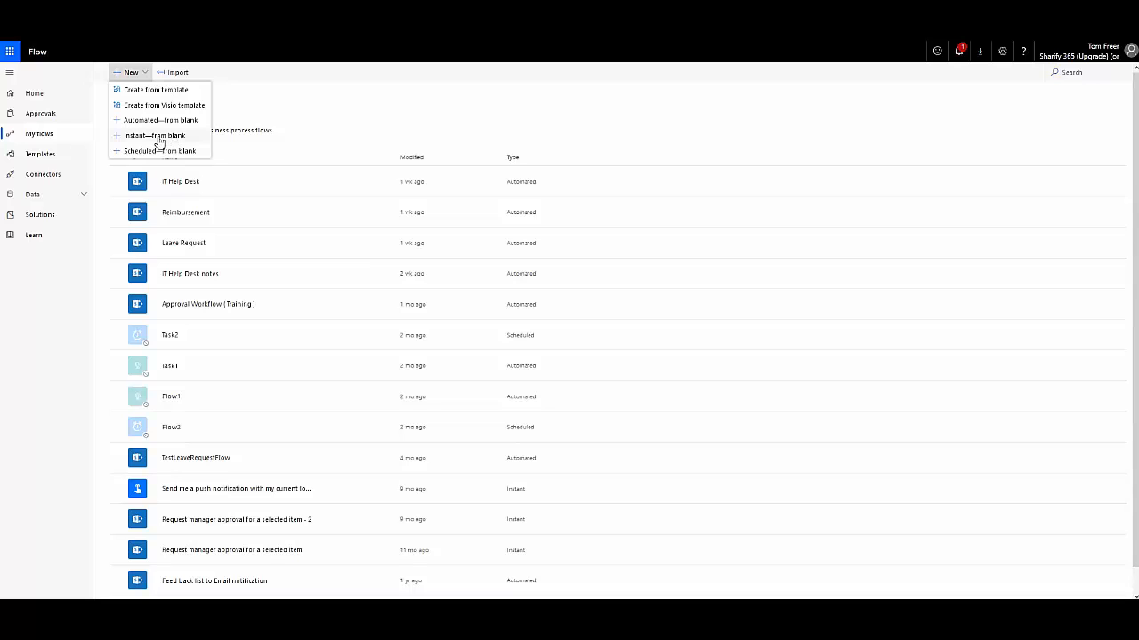
left_click(158, 138)
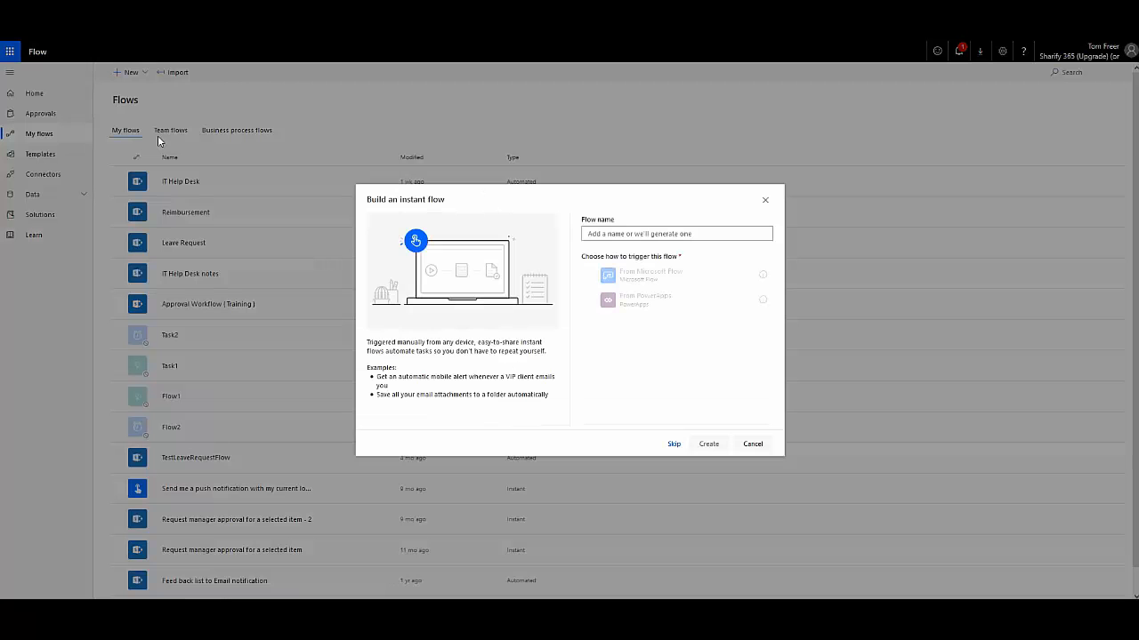
left_click(628, 279)
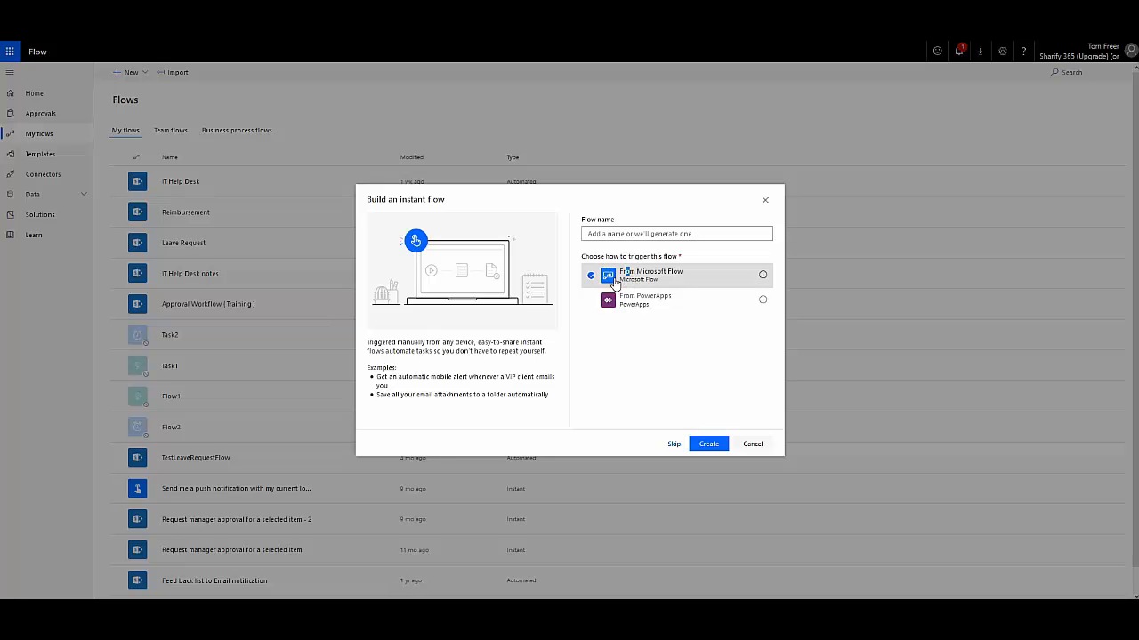
left_click(640, 234)
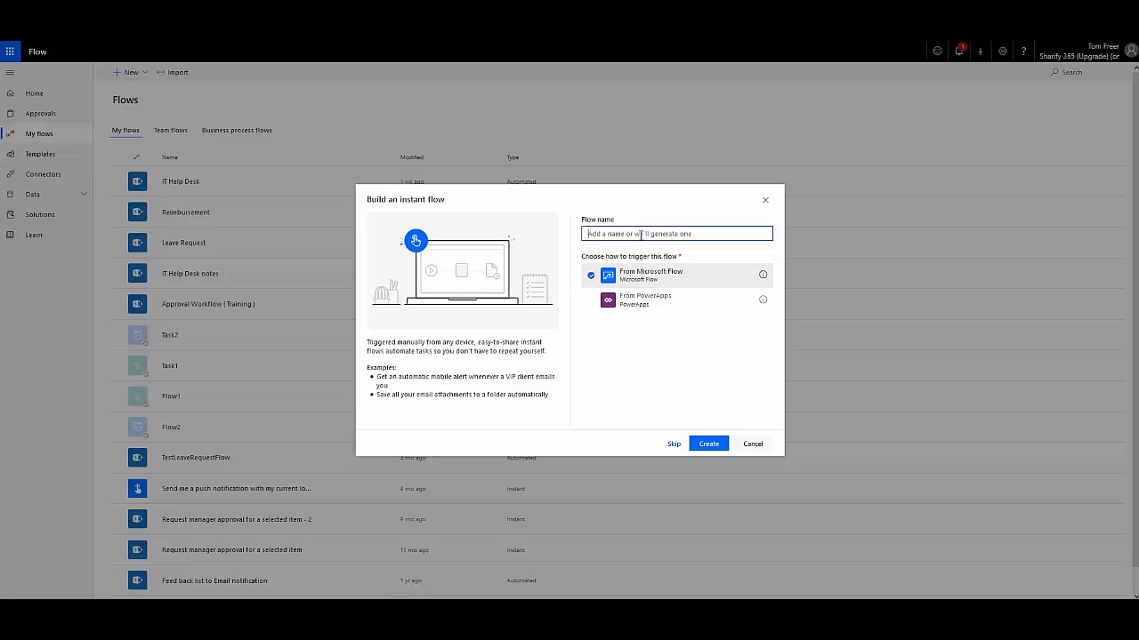
type("New File Notification")
left_click(709, 445)
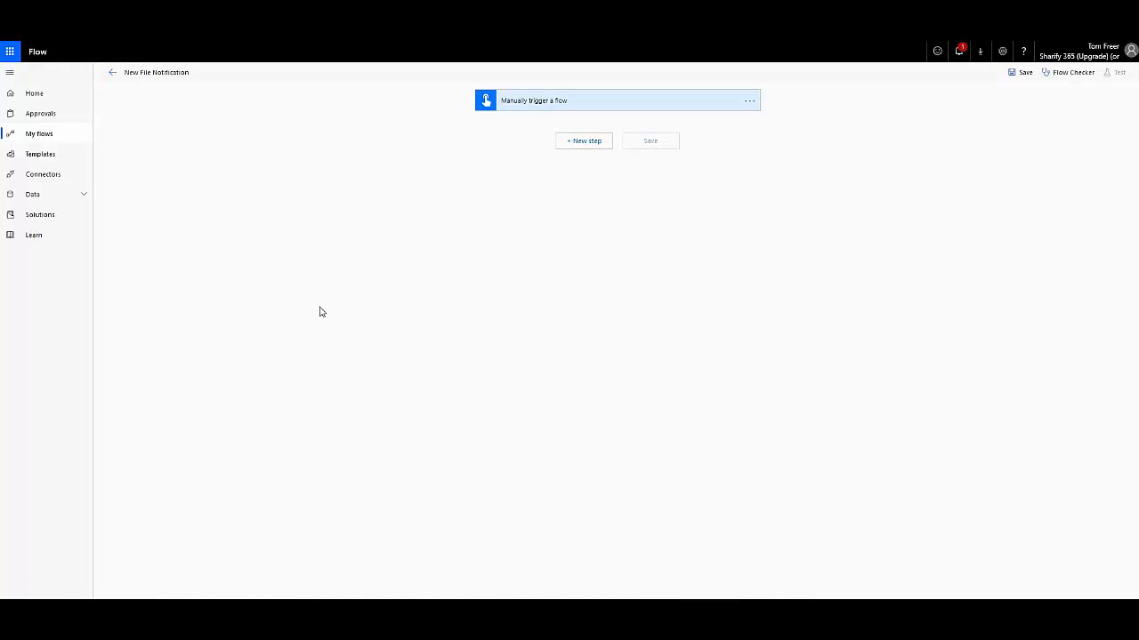
- Delete the "Manually trigger a flow" trigger from the flow and confirm its removal
left_click(699, 103)
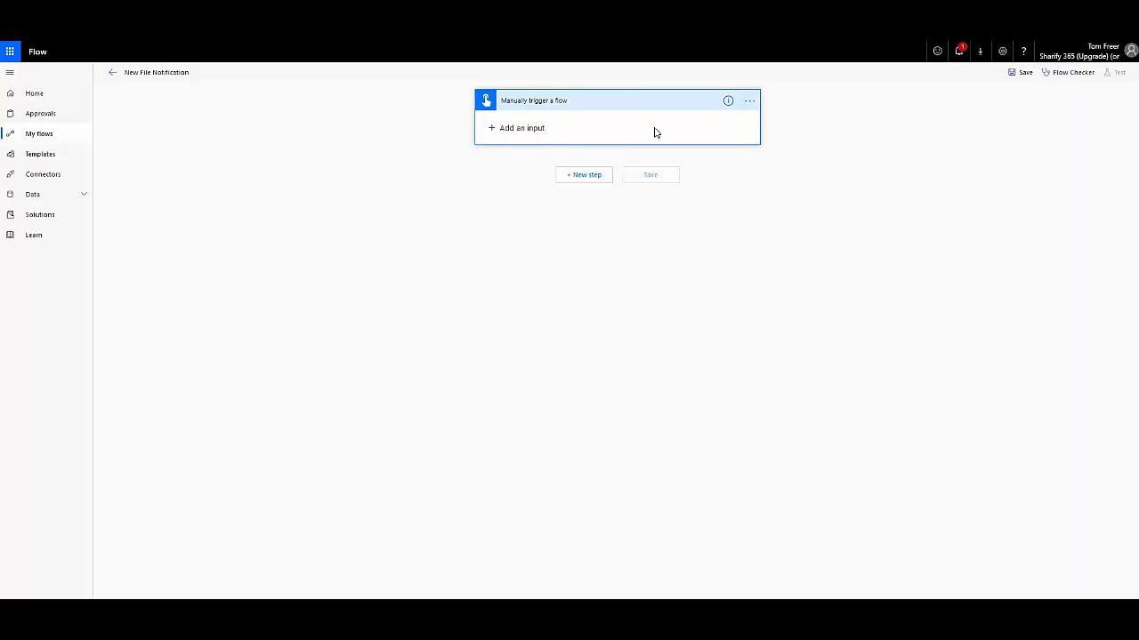
left_click(492, 130)
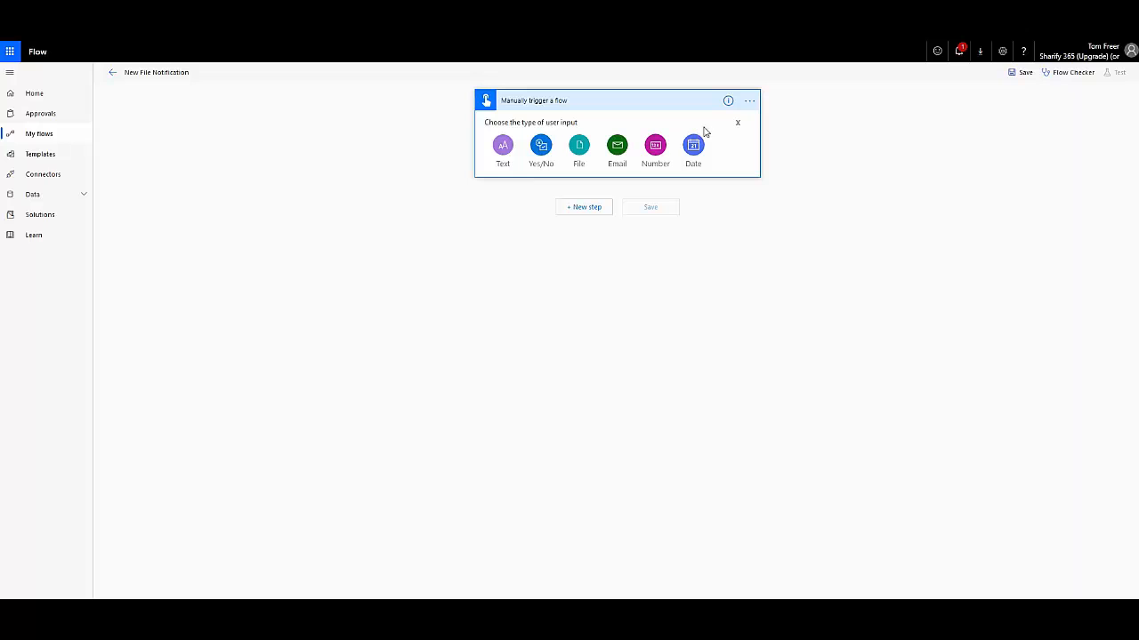
left_click(749, 102)
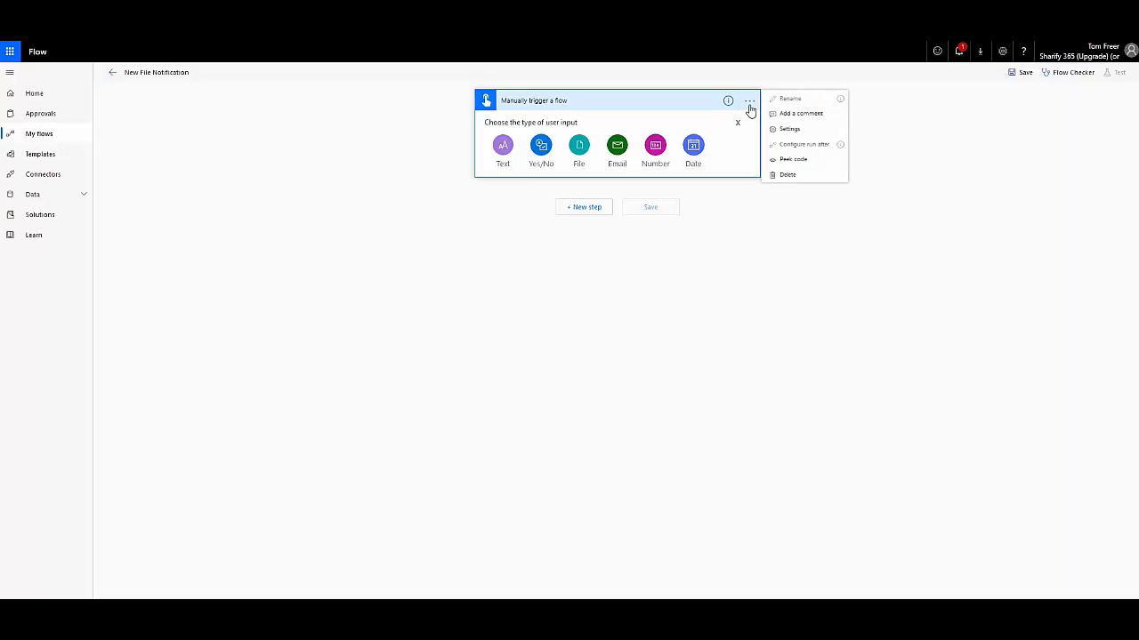
left_click(774, 175)
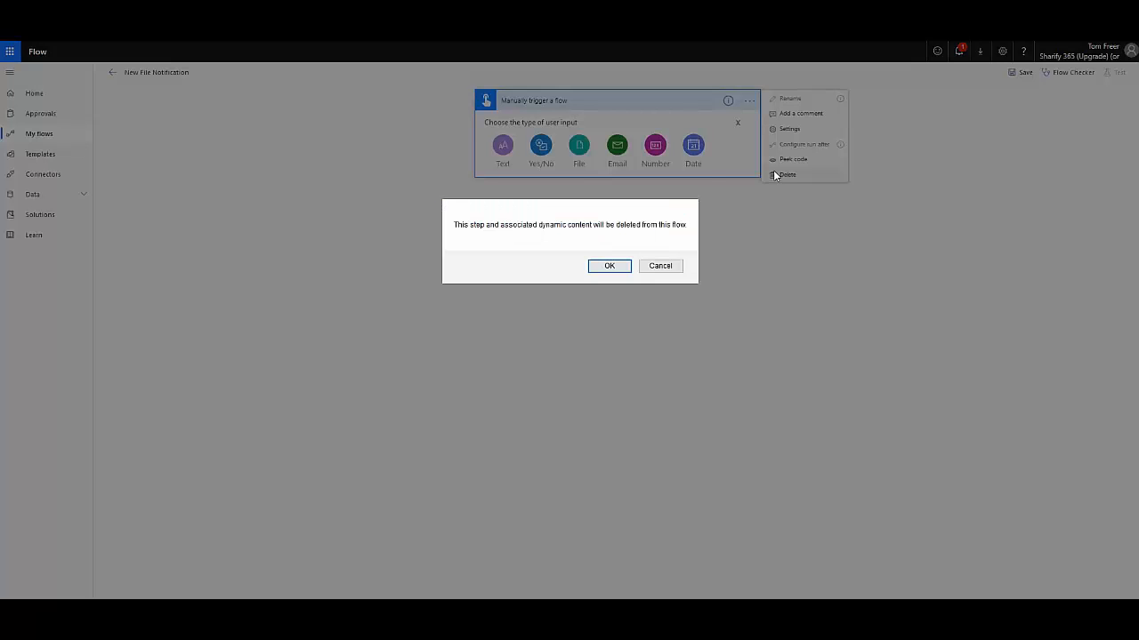
left_click(618, 269)
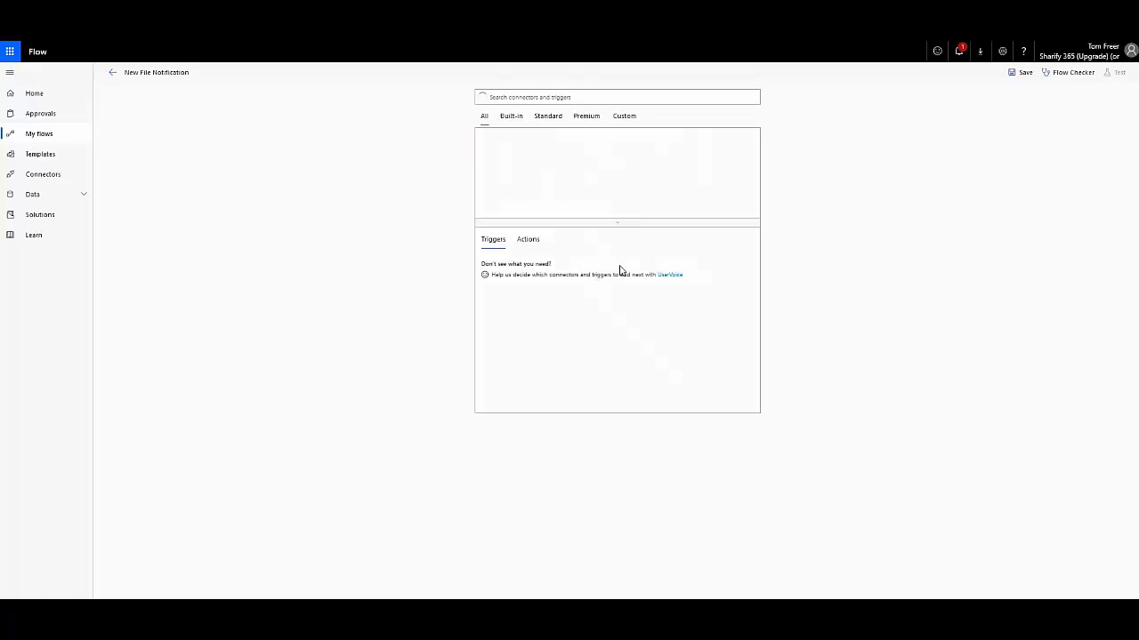
- Add the SharePoint trigger "When a file is created (properties only)" to the flow
left_click(534, 97)
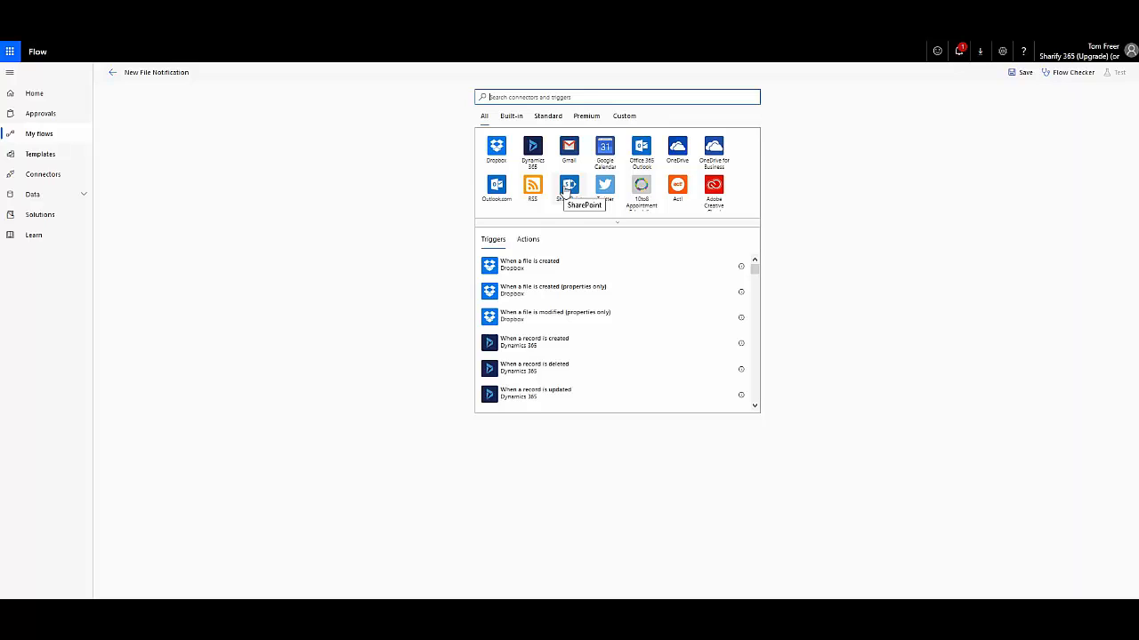
left_click(570, 190)
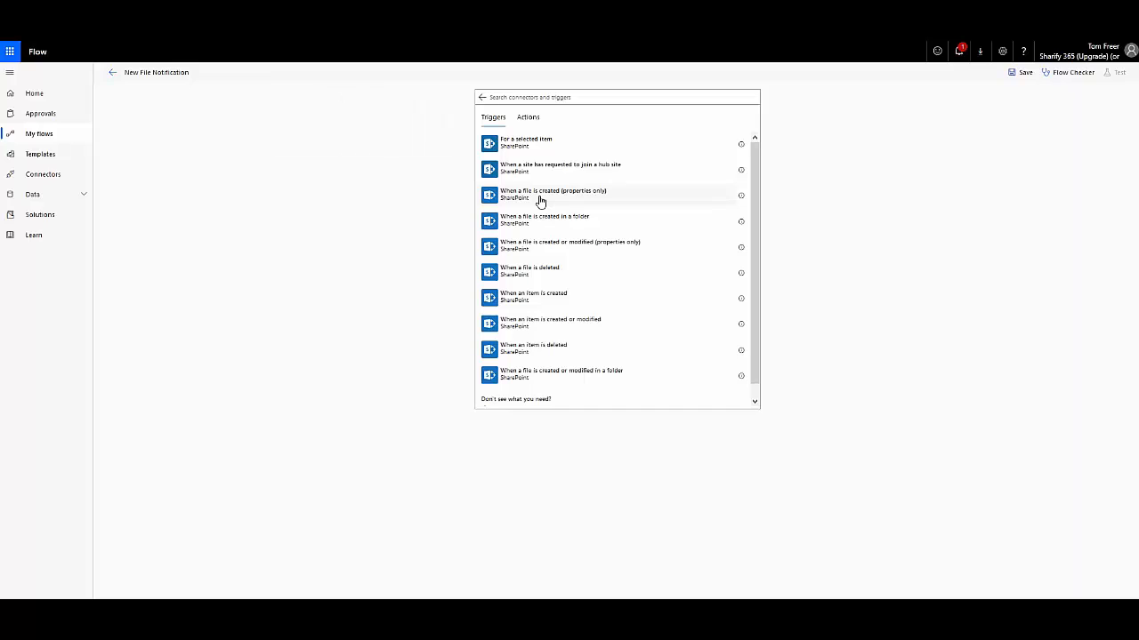
left_click(539, 201)
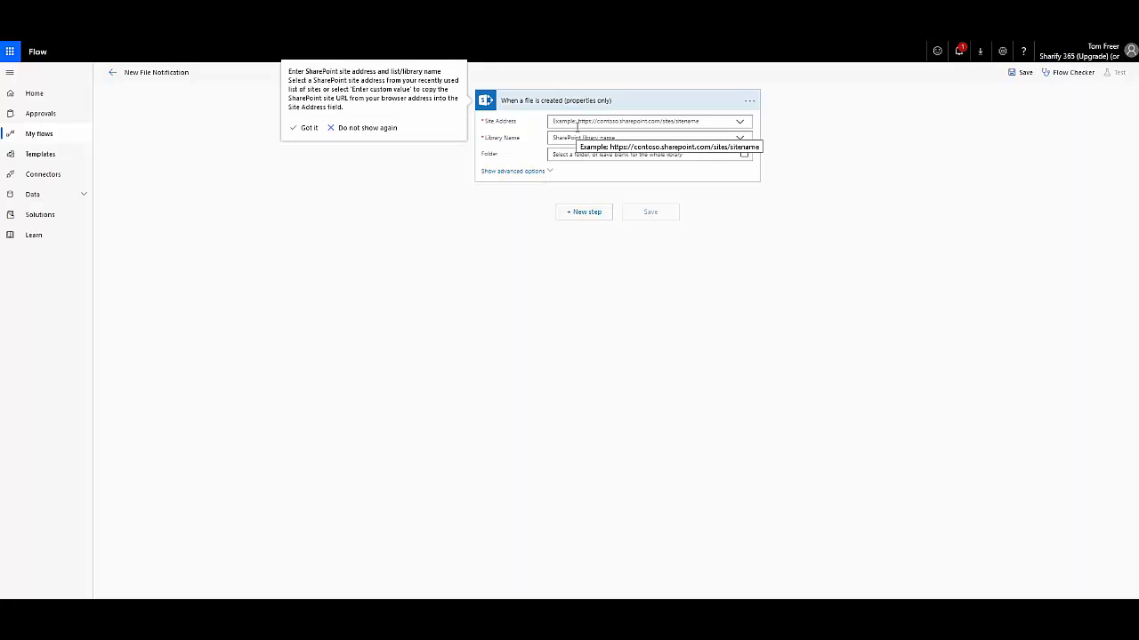
- Set the trigger's site address to the Demonstration site and its library to Documents
left_click(661, 122)
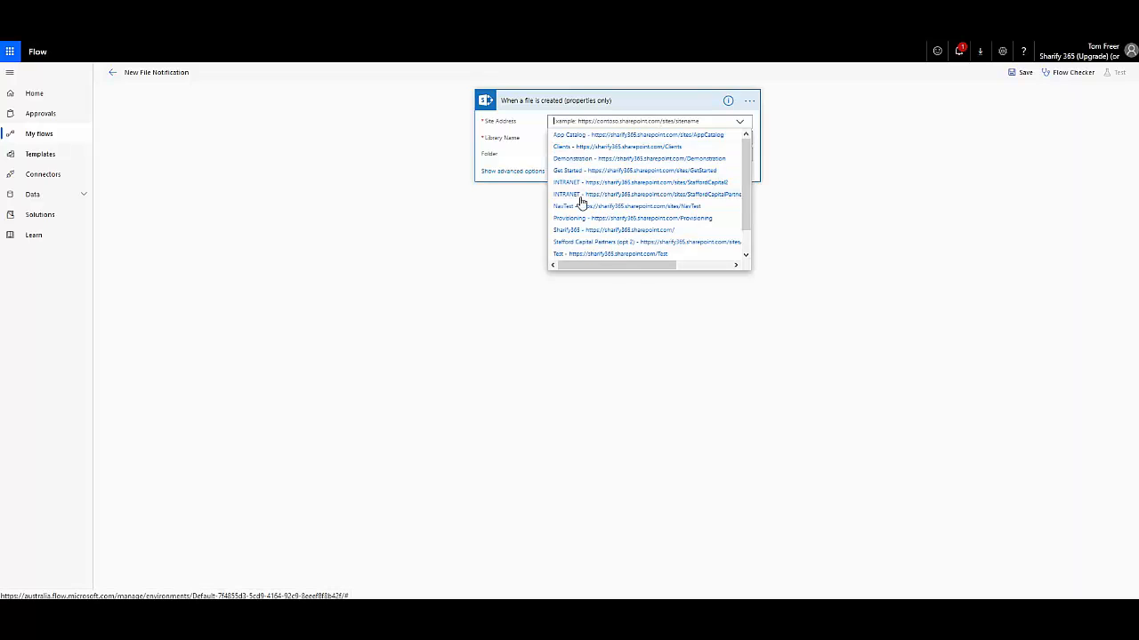
scroll(580, 202, "down", 2)
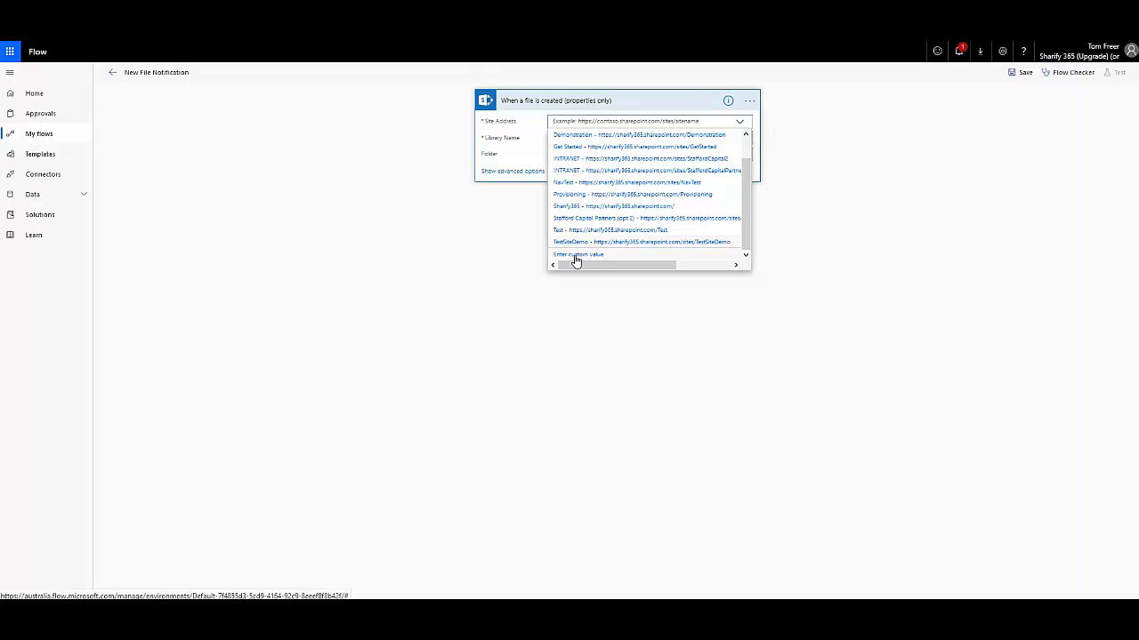
left_click(578, 255)
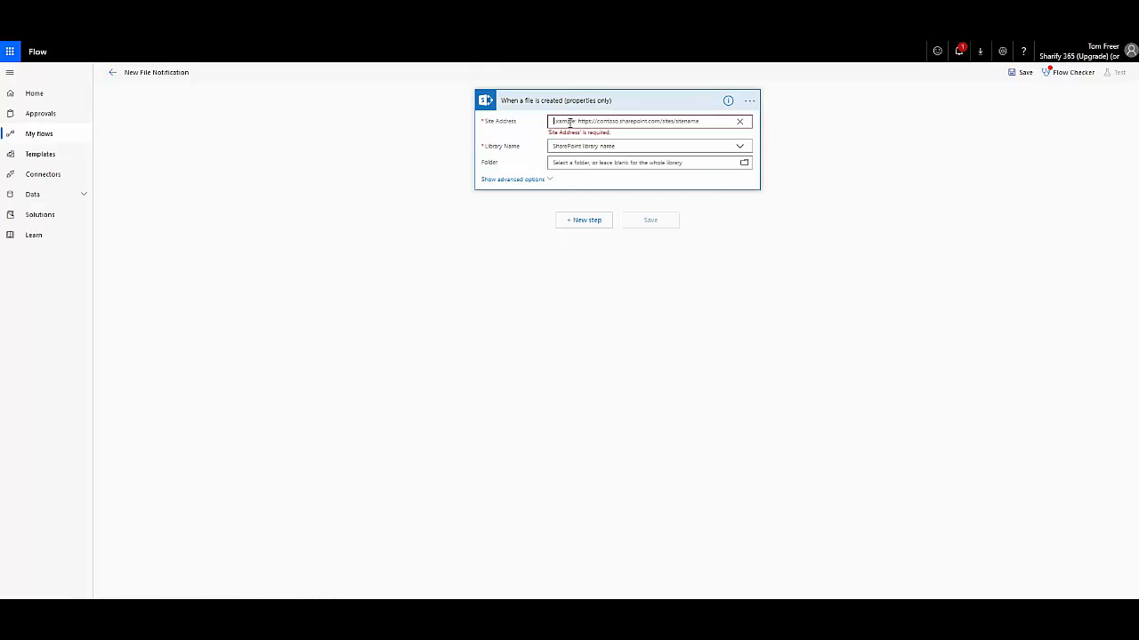
left_click(740, 126)
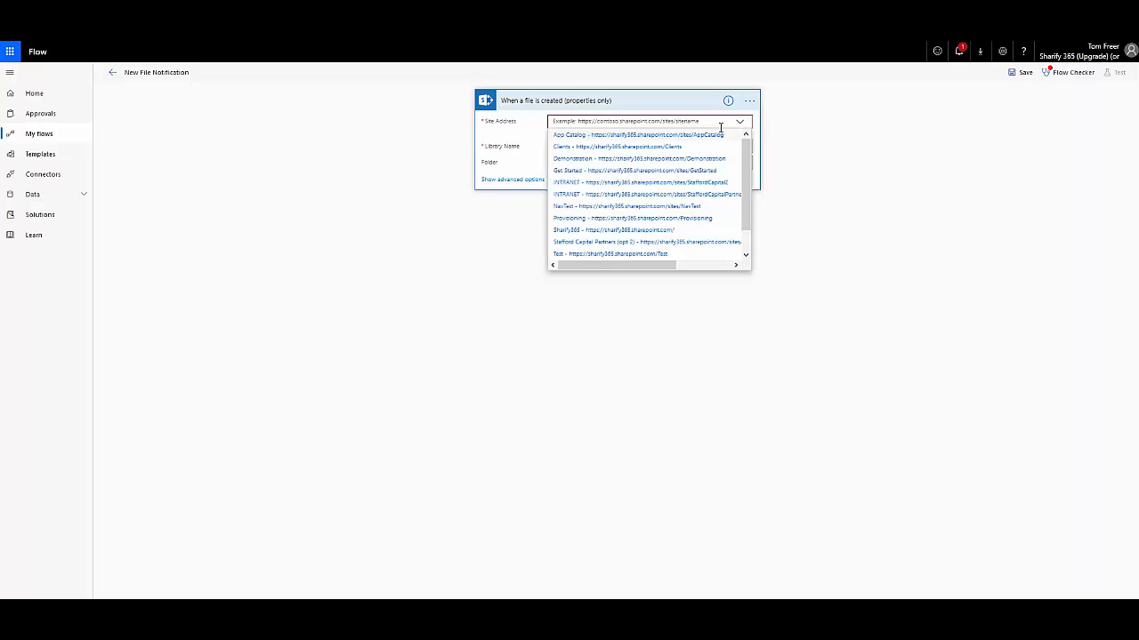
left_click(574, 158)
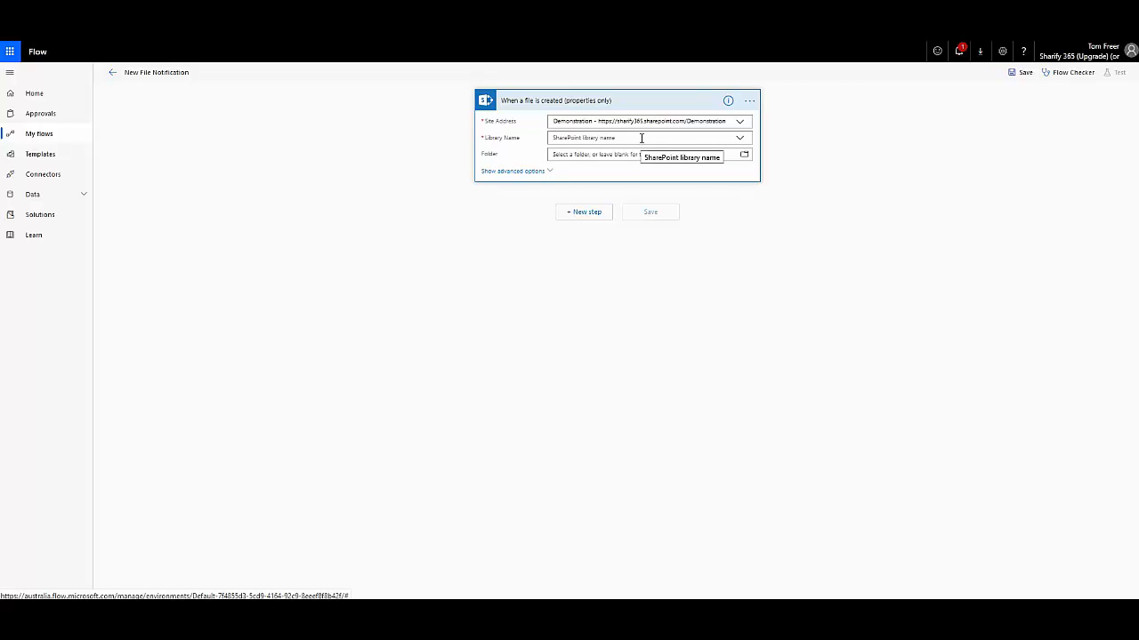
left_click(640, 138)
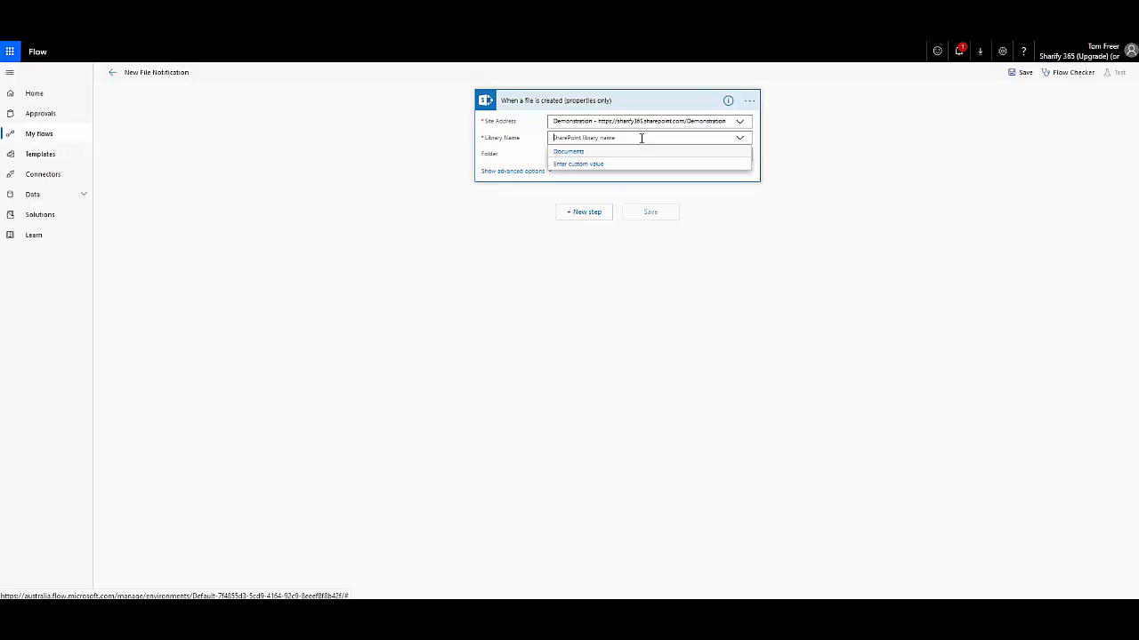
left_click(586, 153)
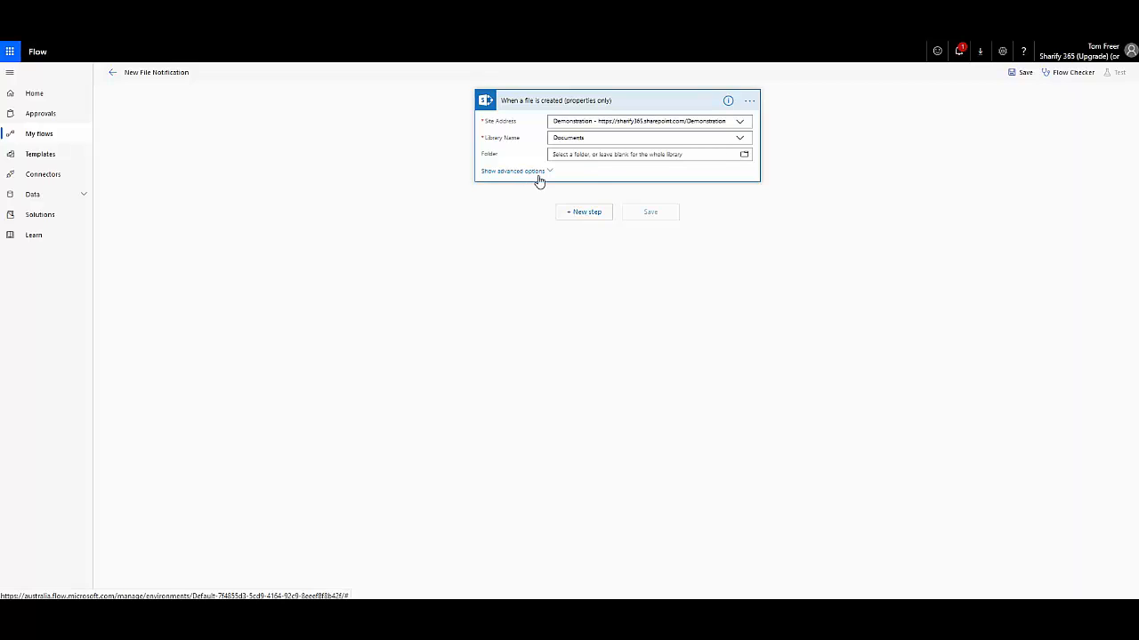
- Add the Office 365 Outlook action "Send an email (V2)" after the trigger, searching for "send email"
left_click(572, 214)
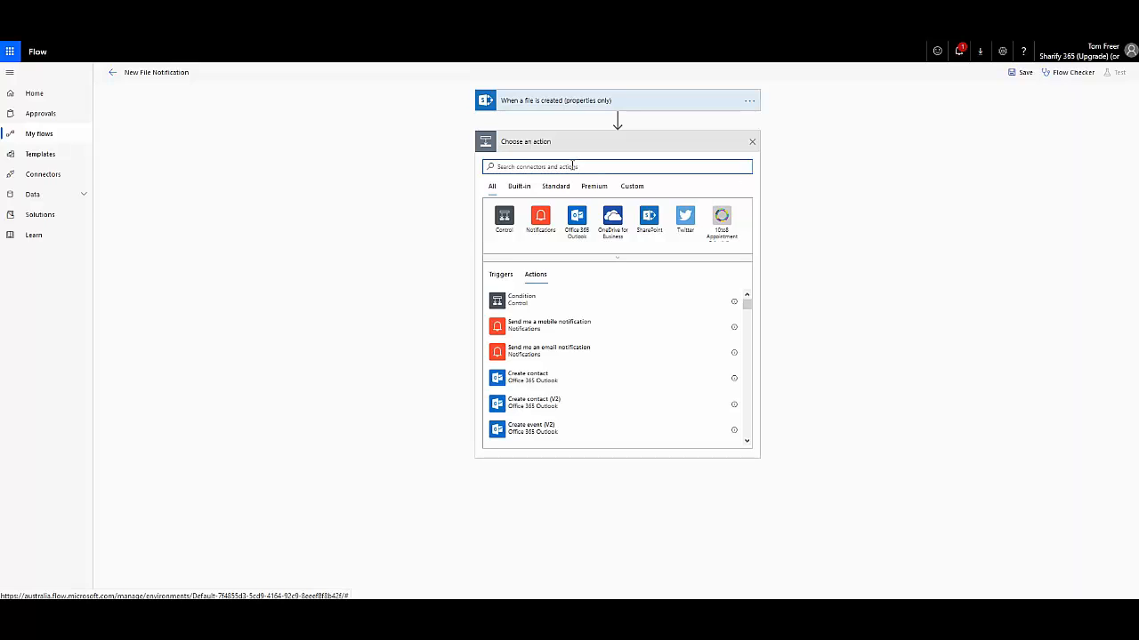
type("send")
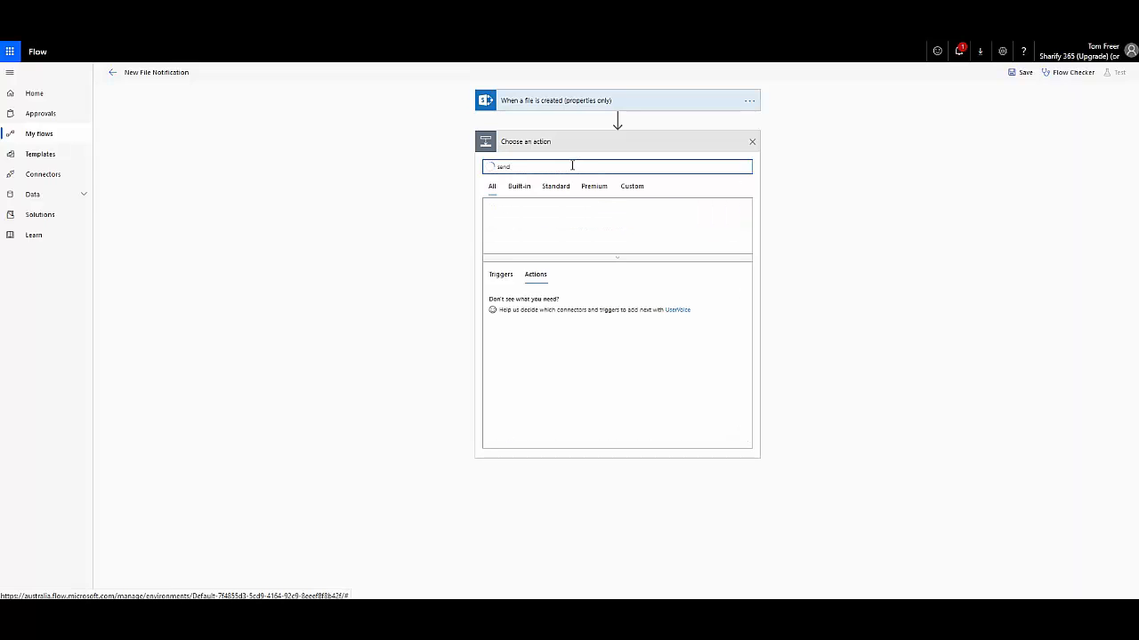
type(" email")
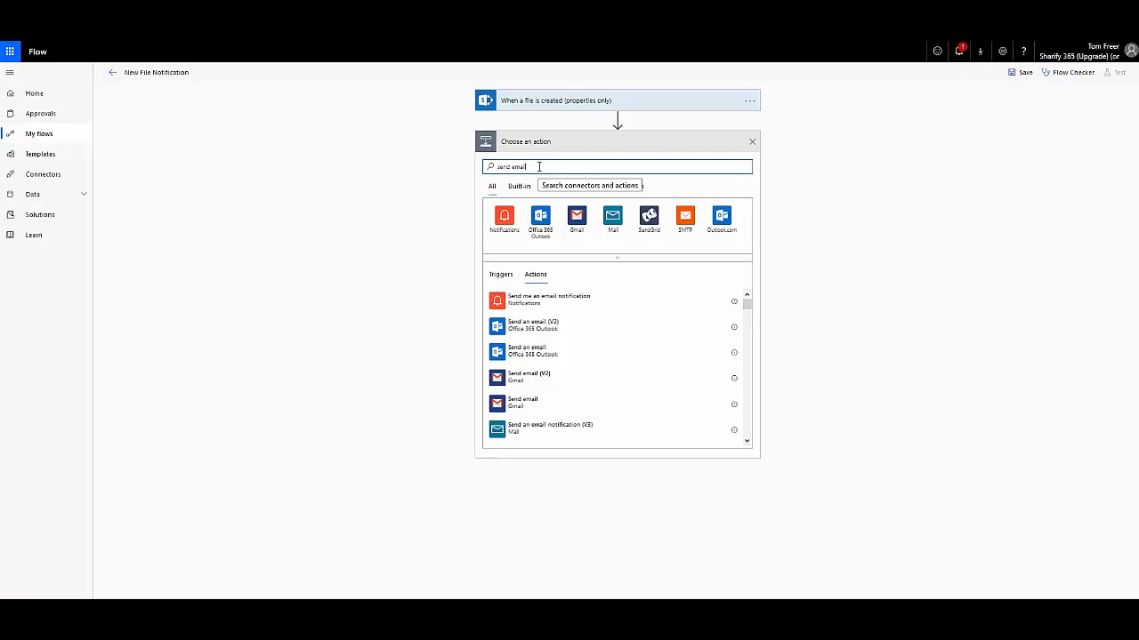
left_click(534, 329)
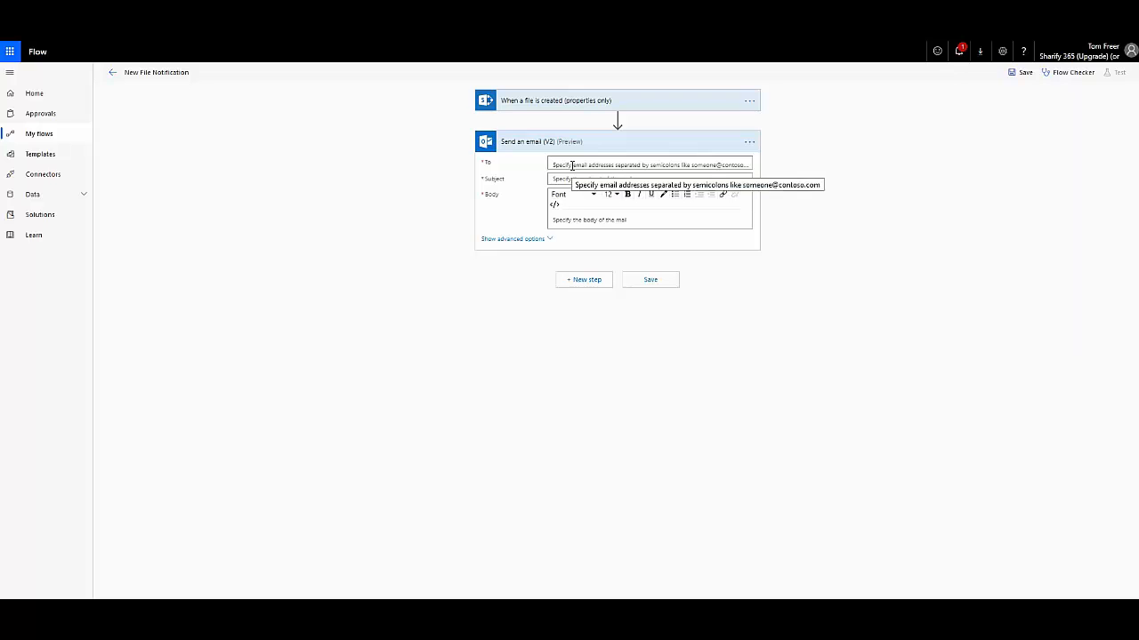
- Write the email body on separate lines: "Hi User, Your File has been saved to the document library. Regards MS Flows"
left_click(566, 218)
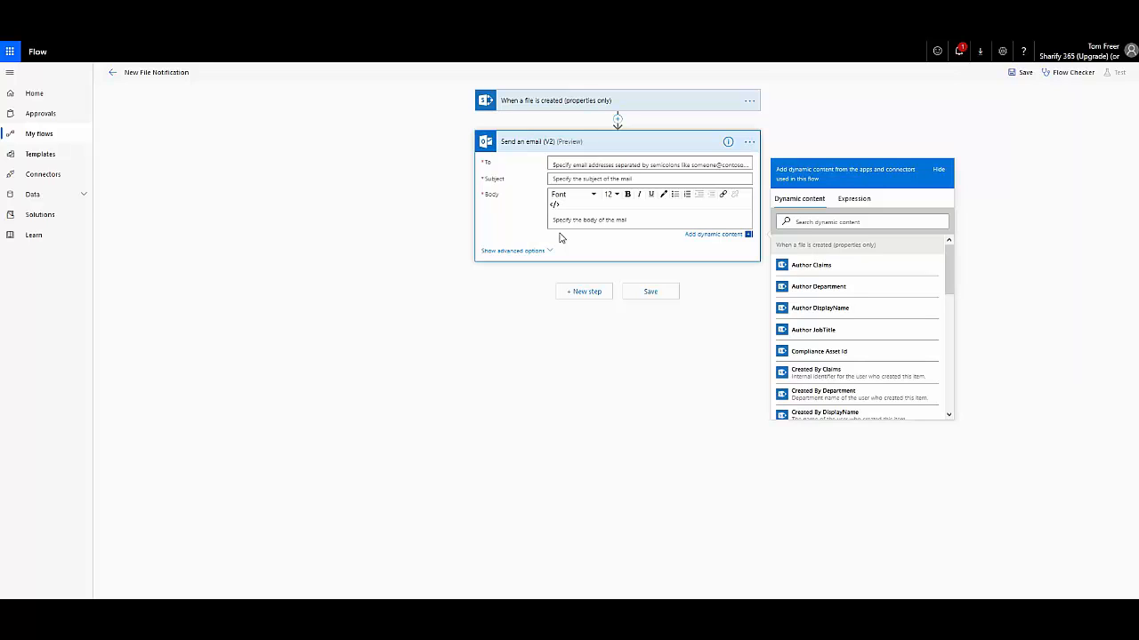
type("Hi User,")
key("Return")
type("Your f")
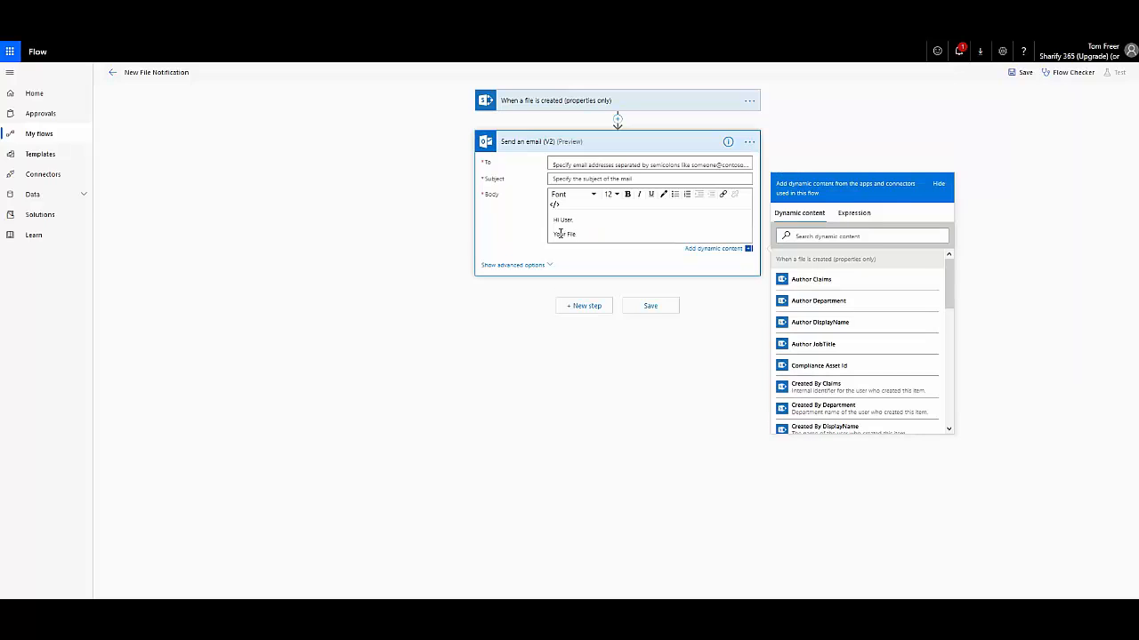
type("ile has been saved to the documents")
type("ibrary.")
key("Return")
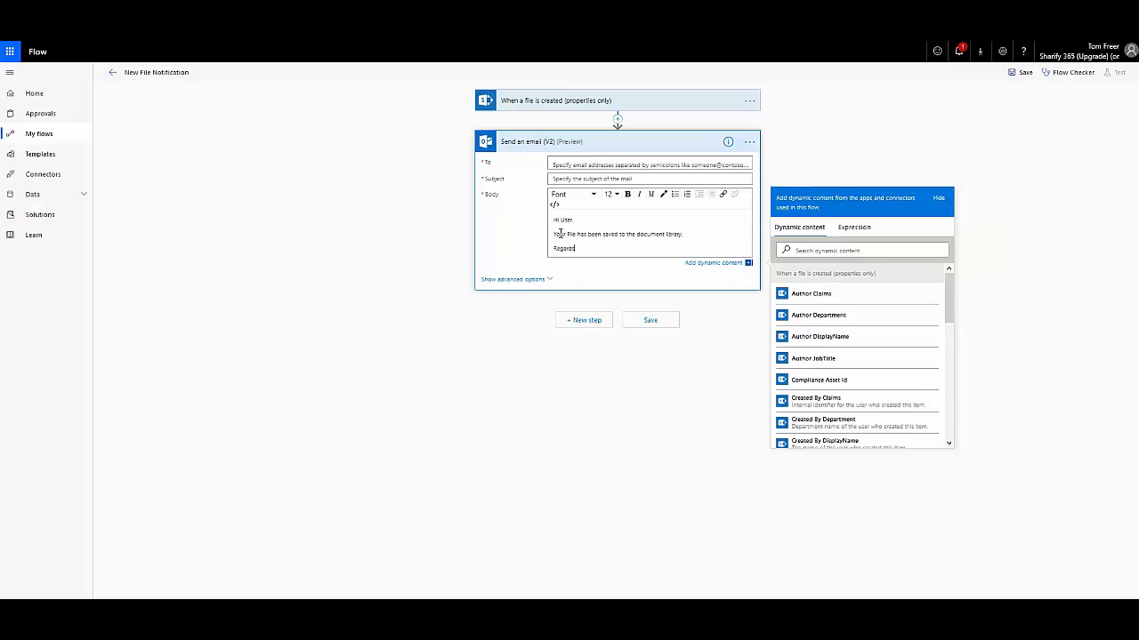
type("Regards")
key("Return")
type("MS Flows")
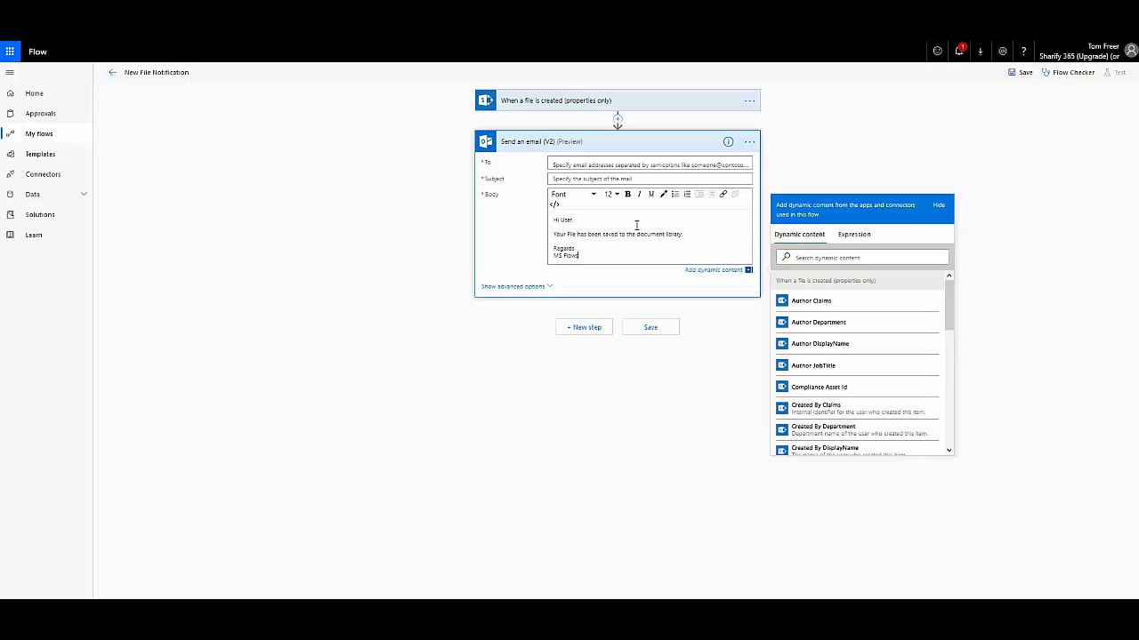
- Examine the email body's HTML source, return to the formatted view, and look at the dynamic content available for the recipient
left_click(554, 205)
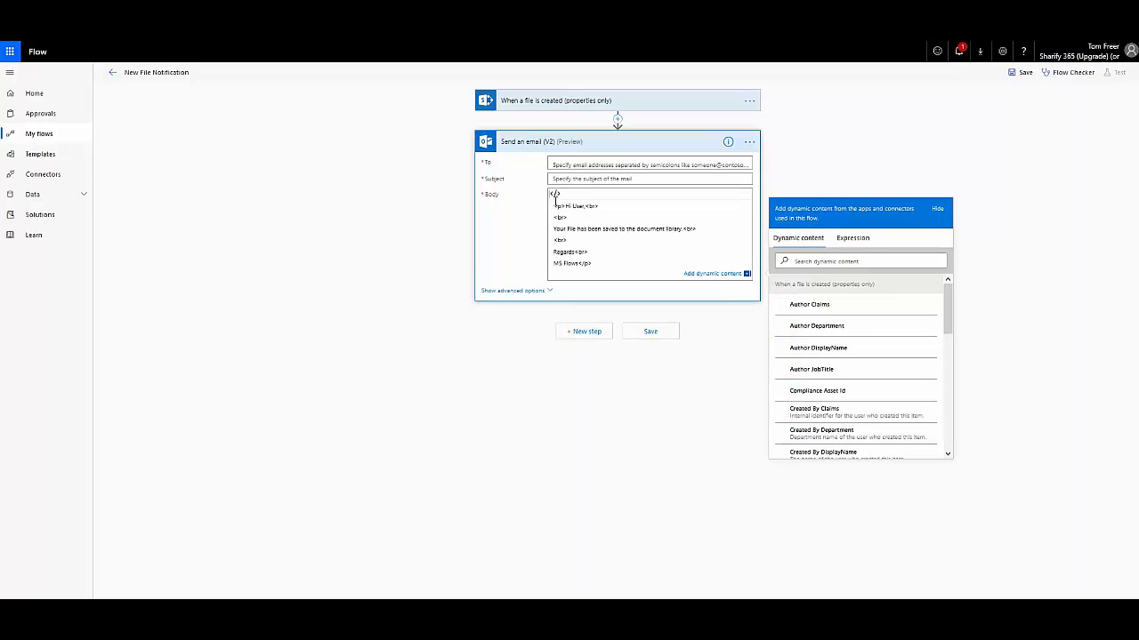
left_click(594, 245)
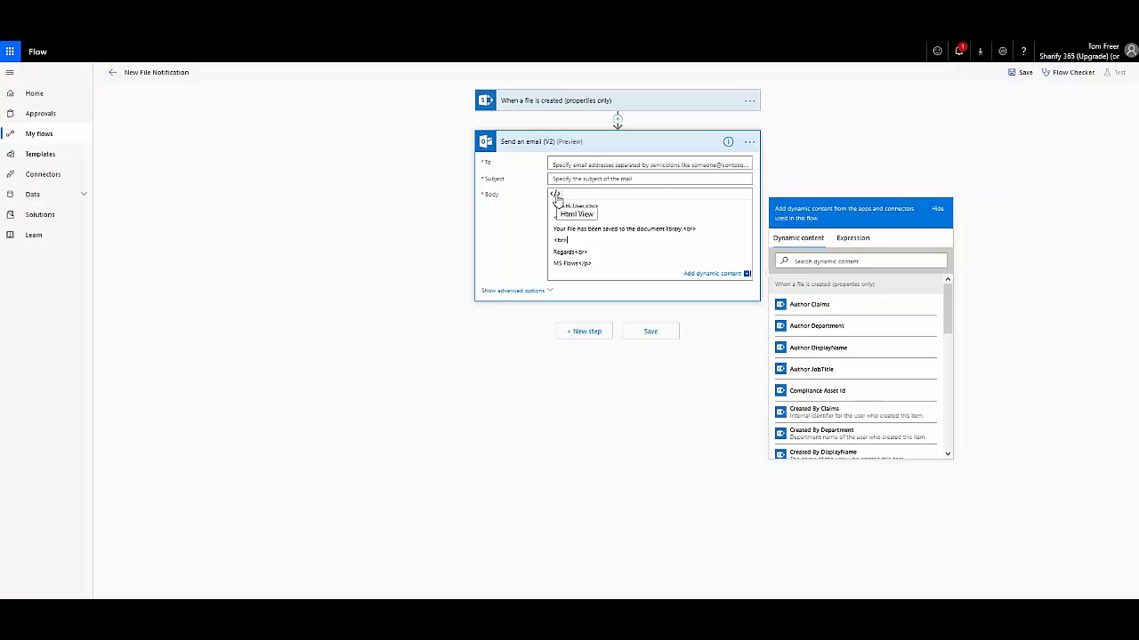
left_click(555, 195)
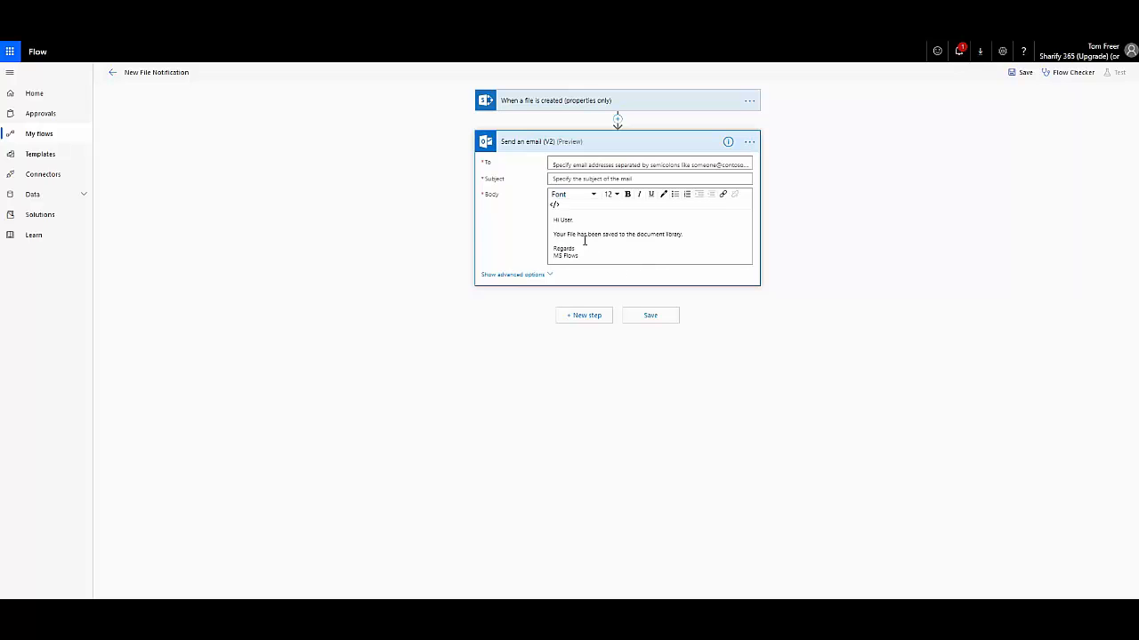
left_click(568, 163)
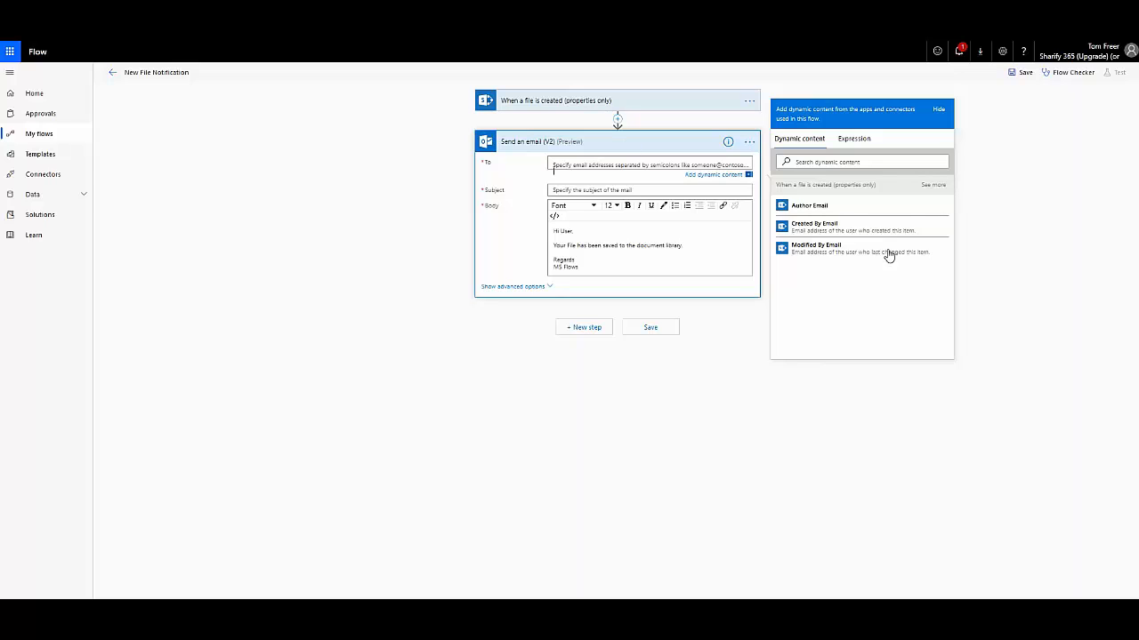
- Insert the SharePoint action "Update file properties" between the trigger and the email action, searching for "update item"
left_click(620, 123)
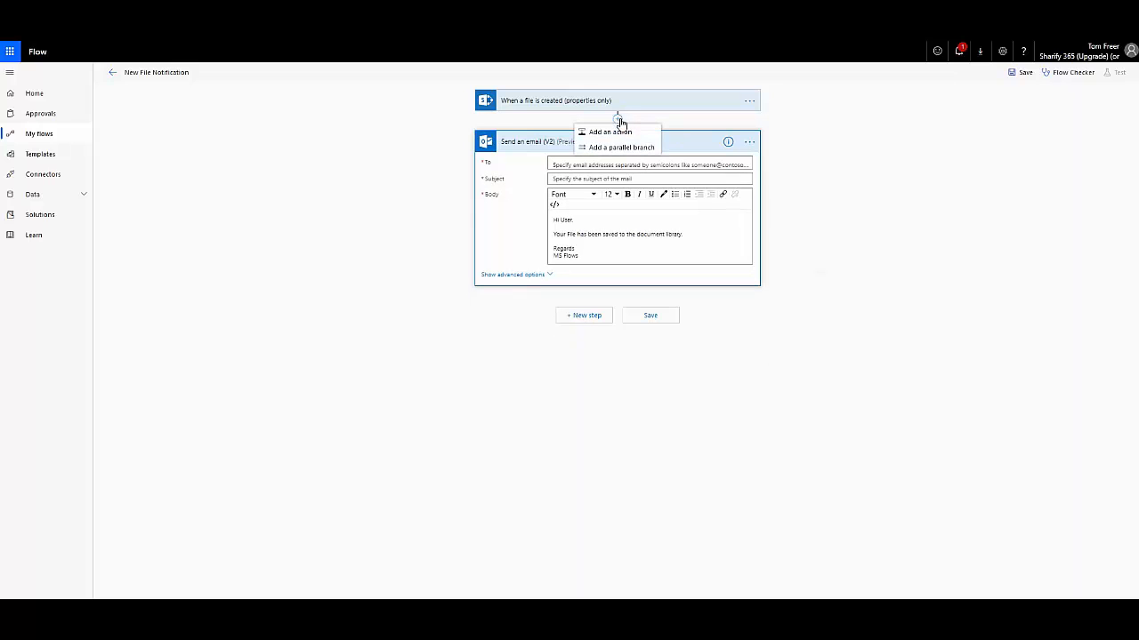
left_click(600, 144)
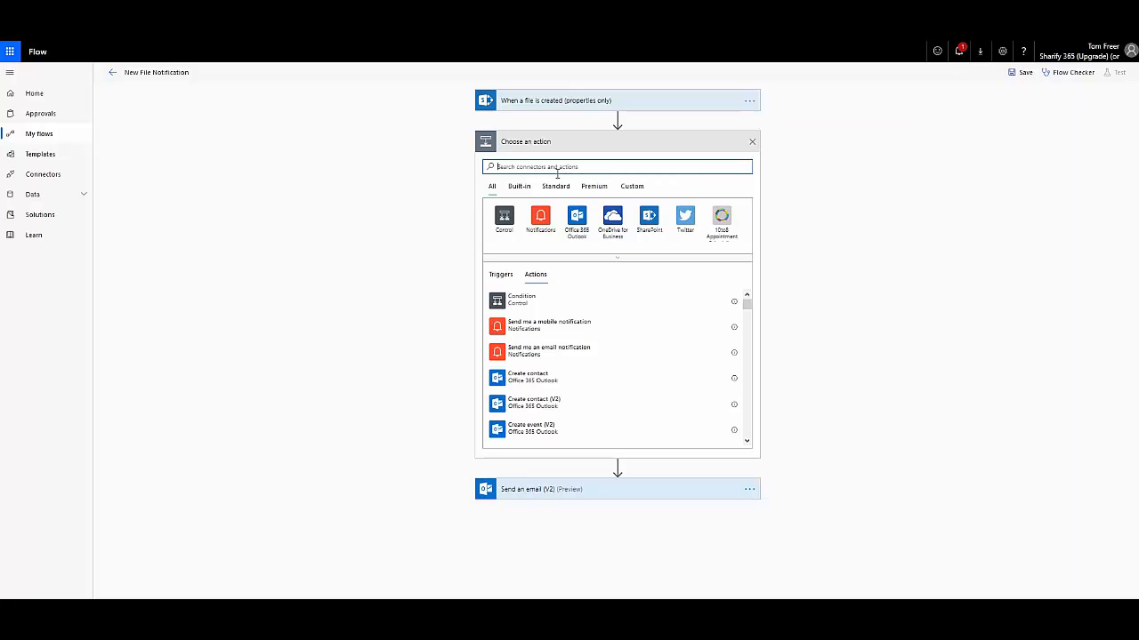
type("update")
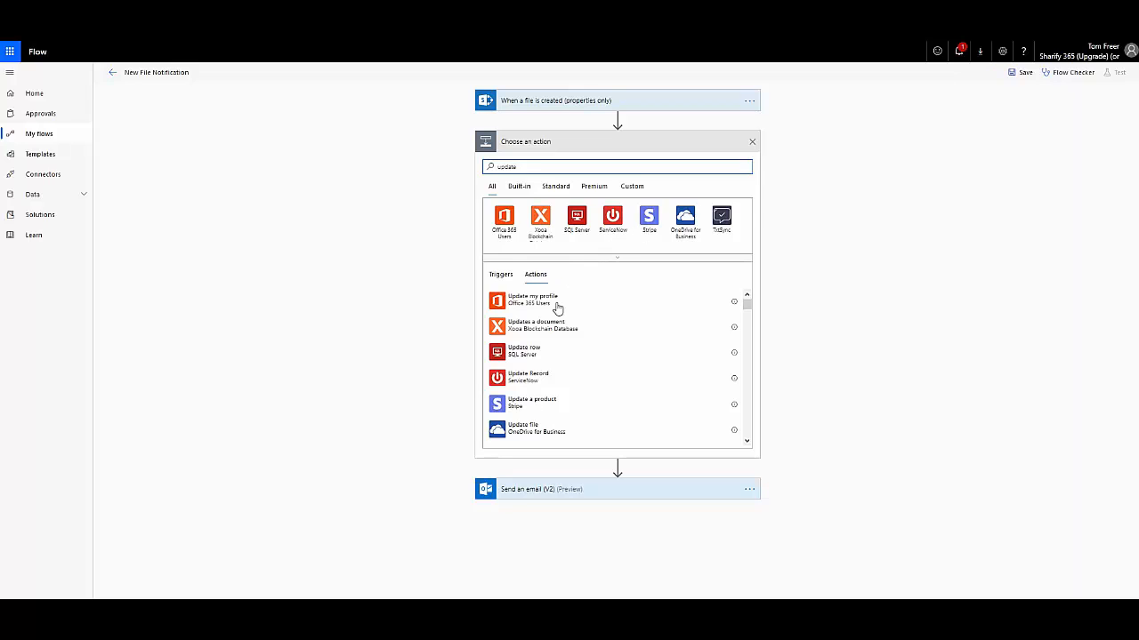
type("item")
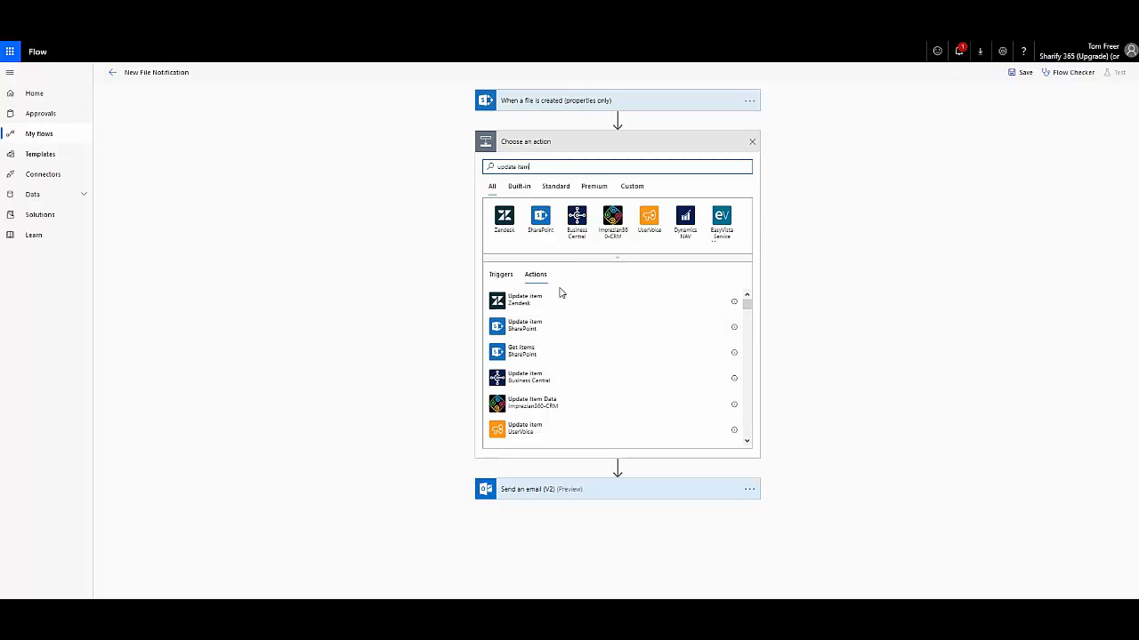
left_click(537, 228)
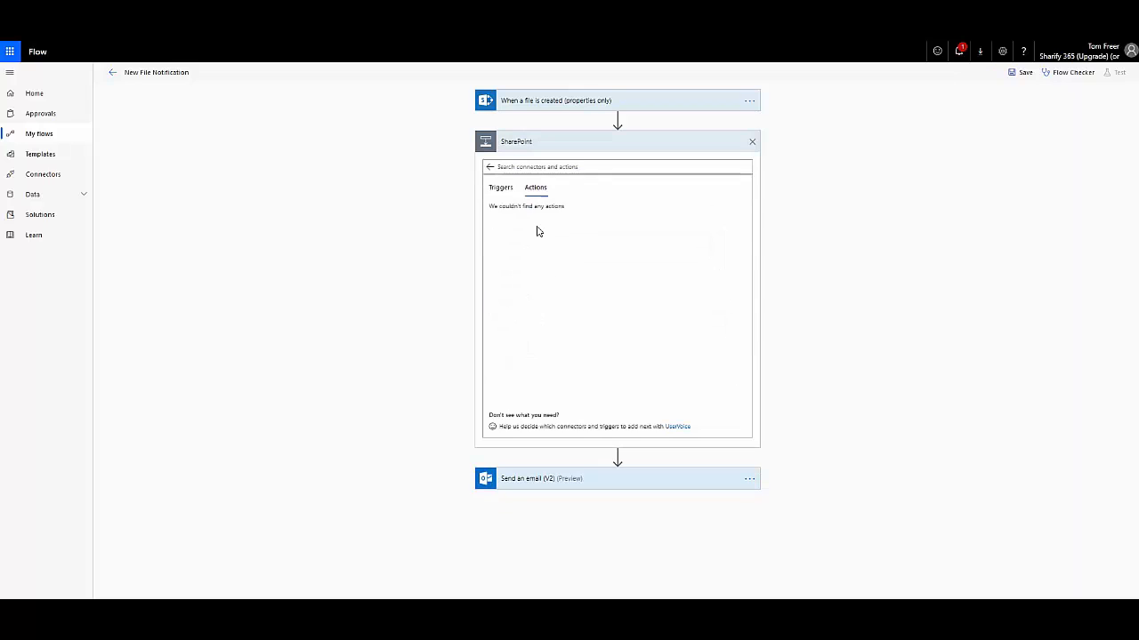
left_click(521, 166)
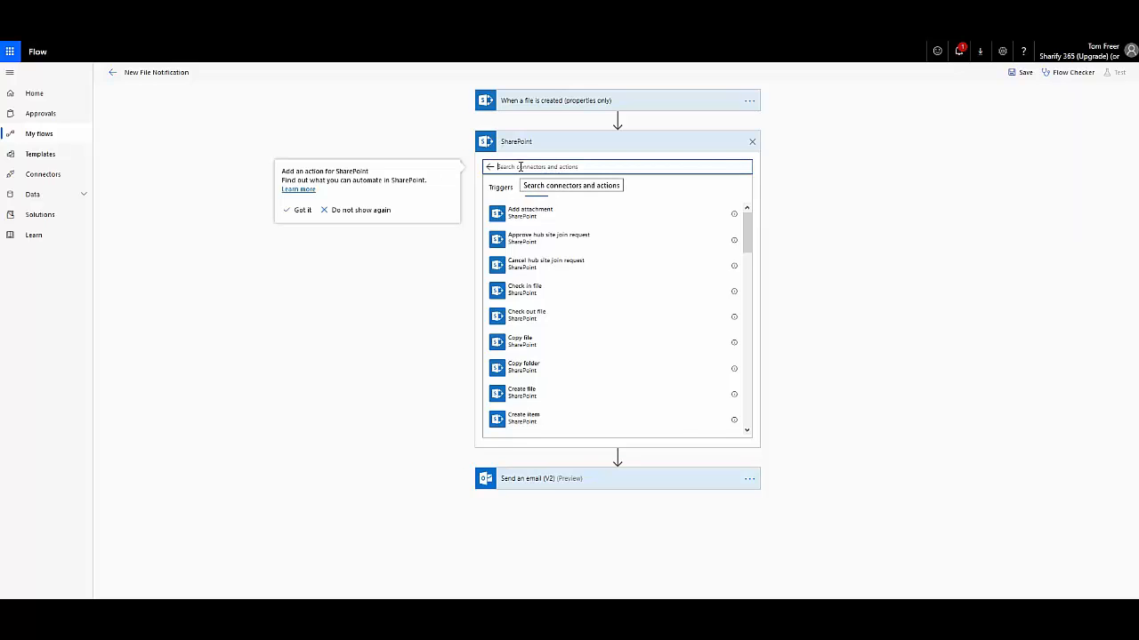
type("Update item")
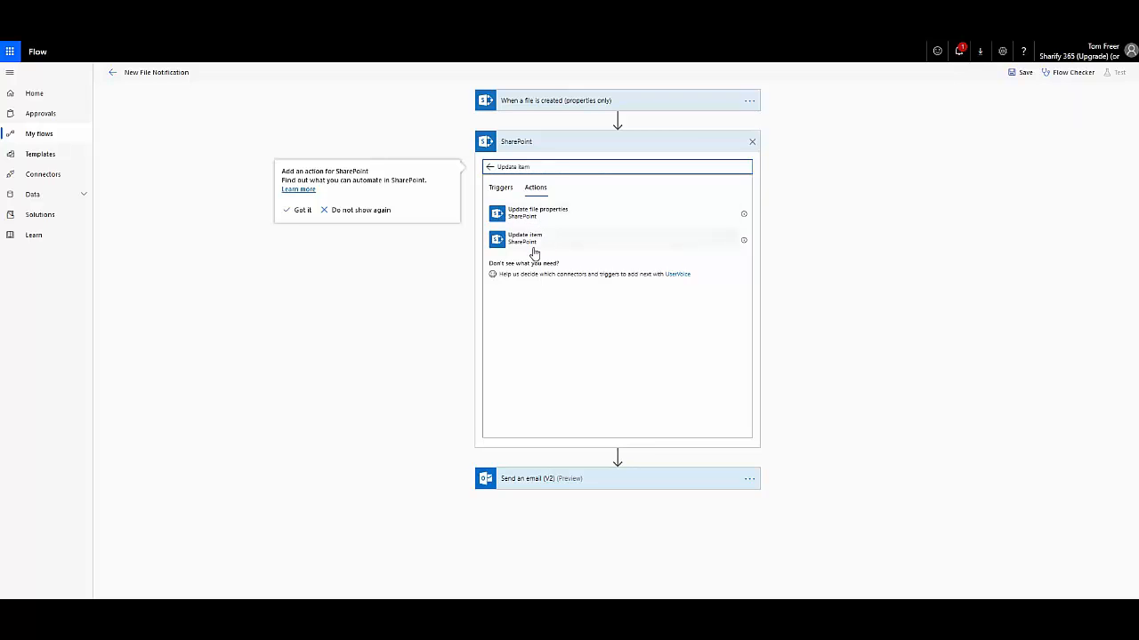
left_click(539, 214)
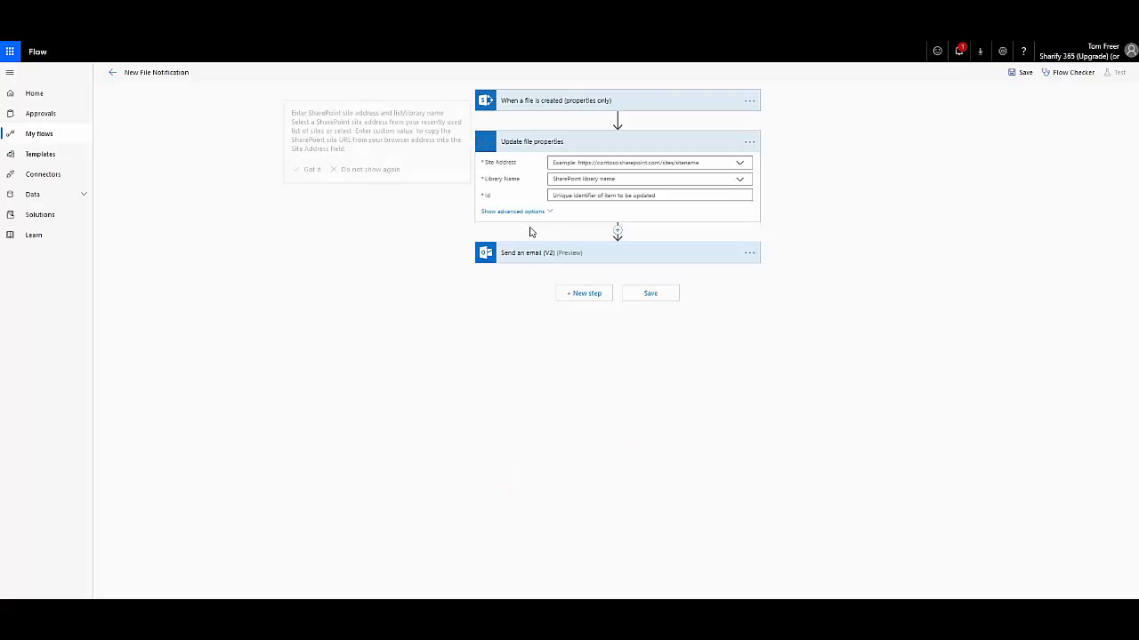
- Point Update file properties to the Demonstration site's Documents library, with title "New File test" and description "New File Test"
left_click(728, 162)
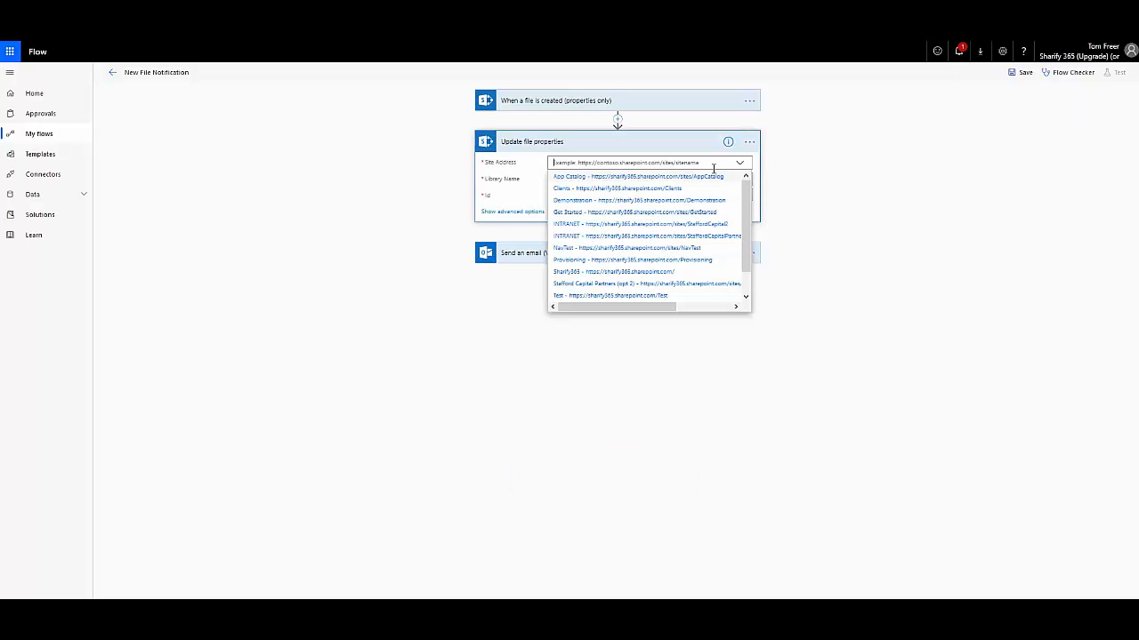
left_click(598, 200)
left_click(604, 180)
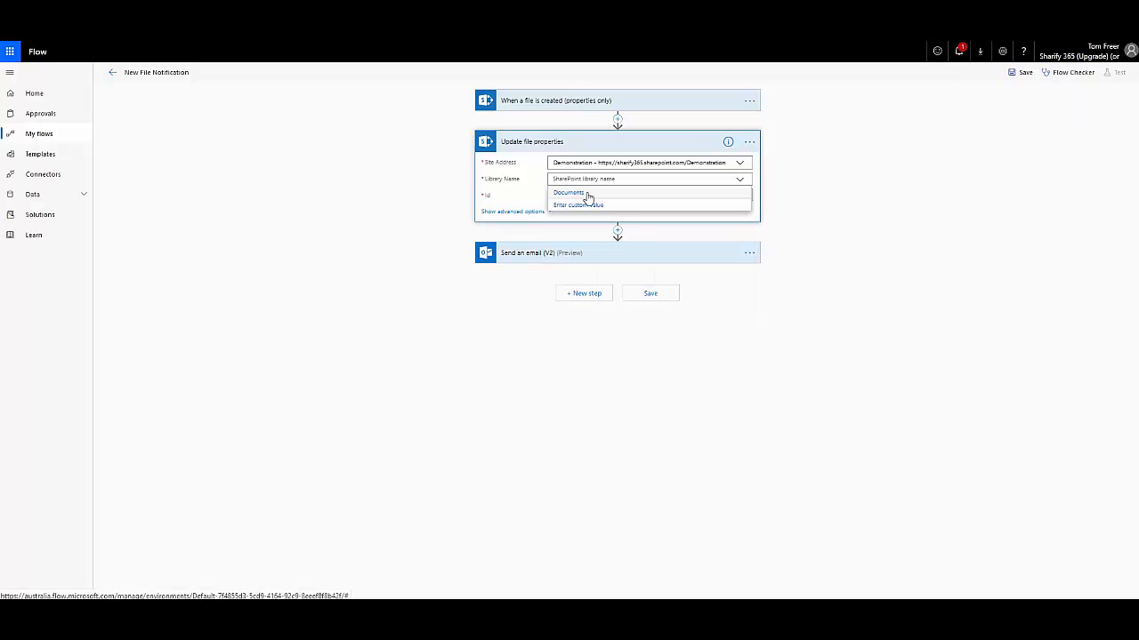
left_click(589, 190)
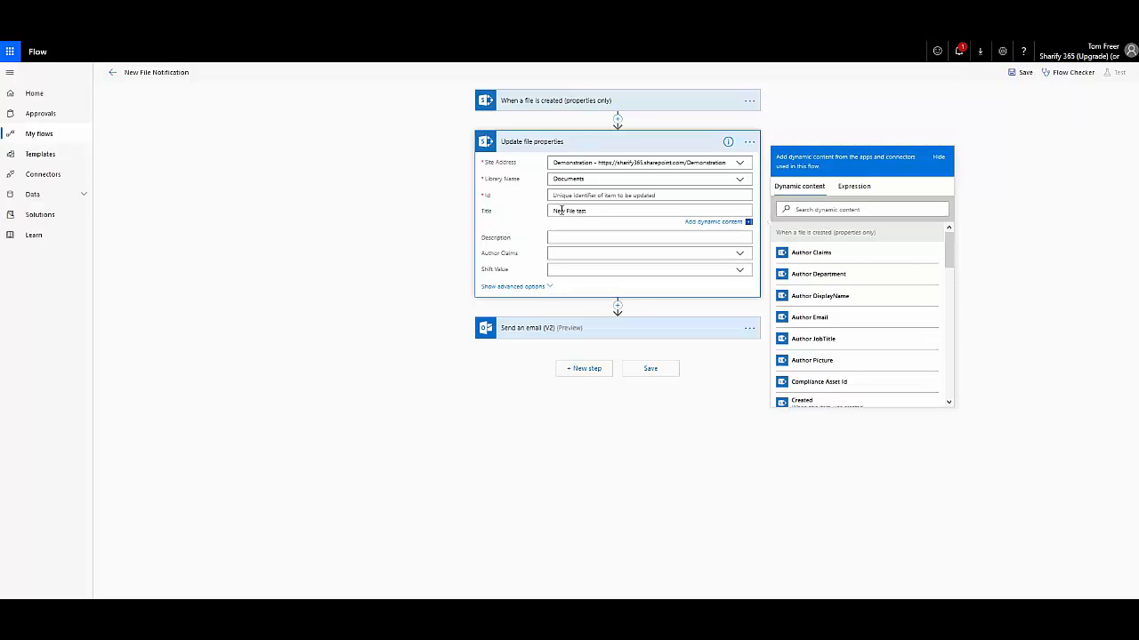
left_click(574, 241)
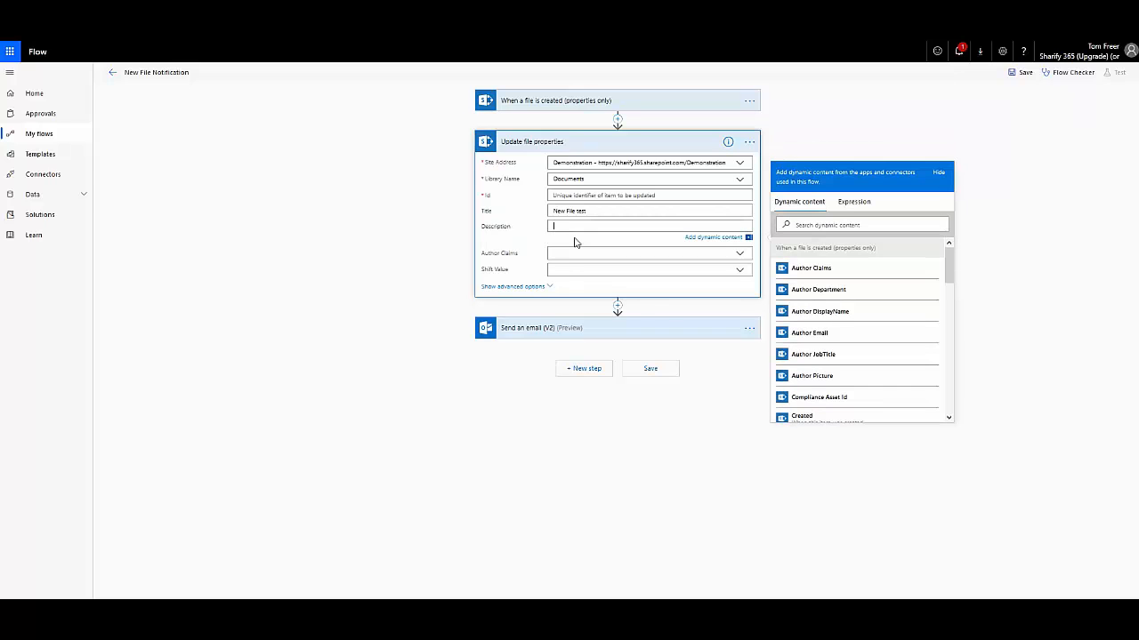
type("New File Test")
left_click(725, 393)
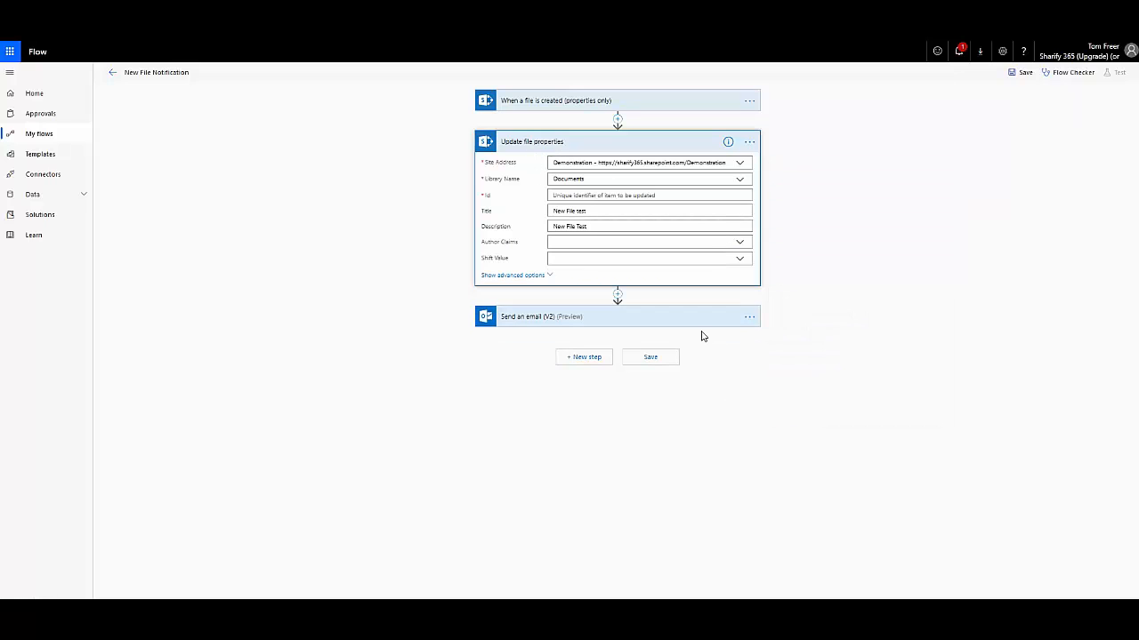
- Expand the Send an email (V2) action and look at the dynamic content available for its recipient
left_click(678, 325)
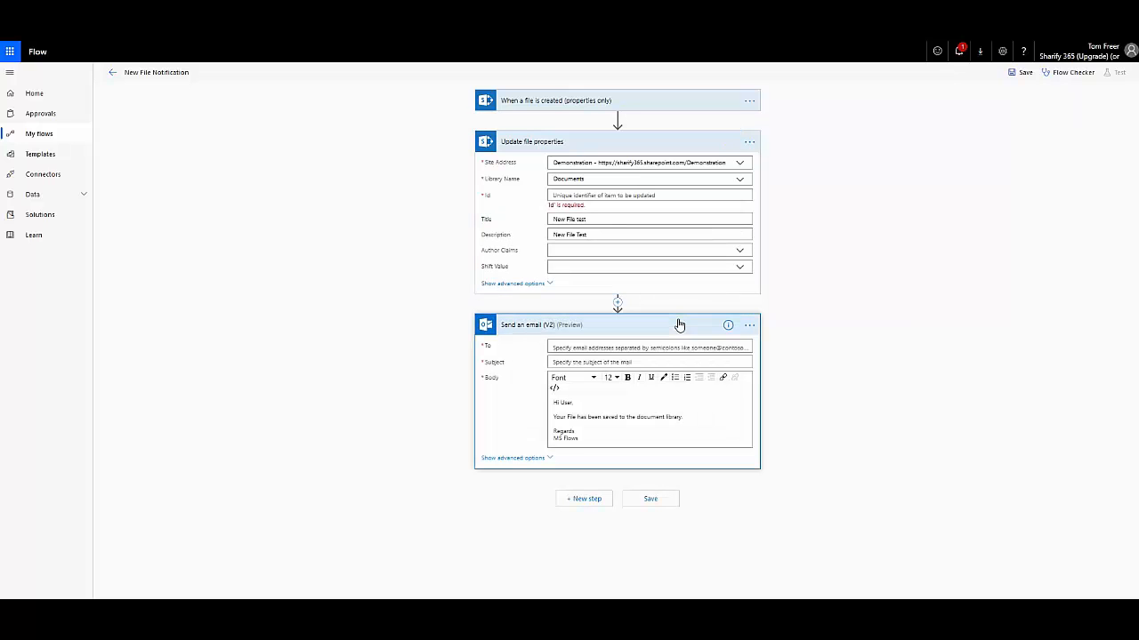
left_click(581, 348)
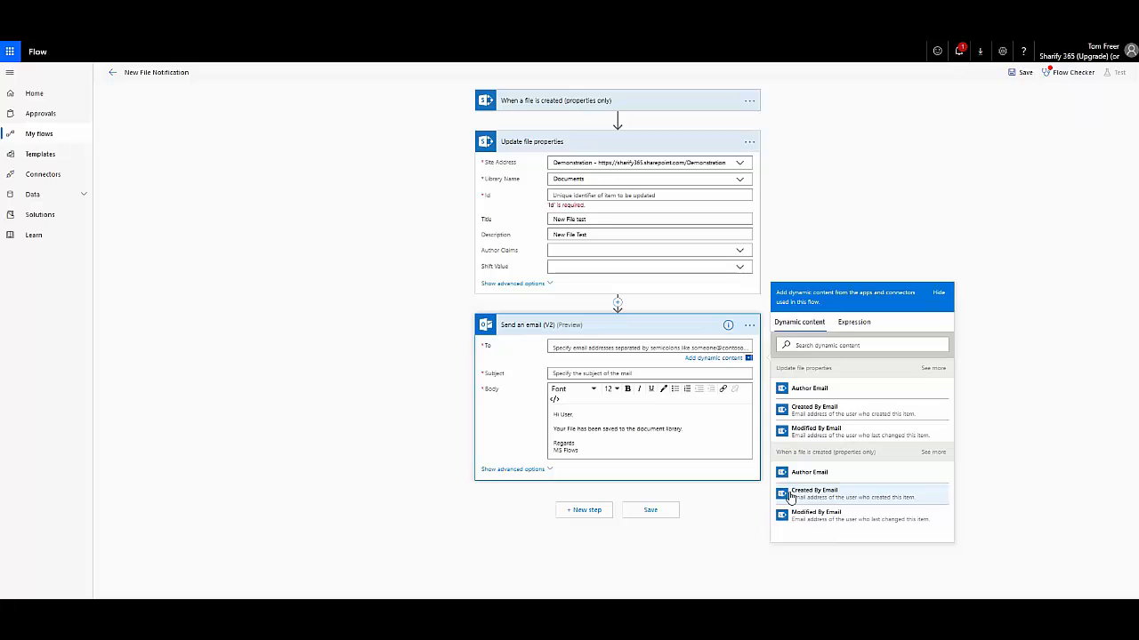
left_click(804, 208)
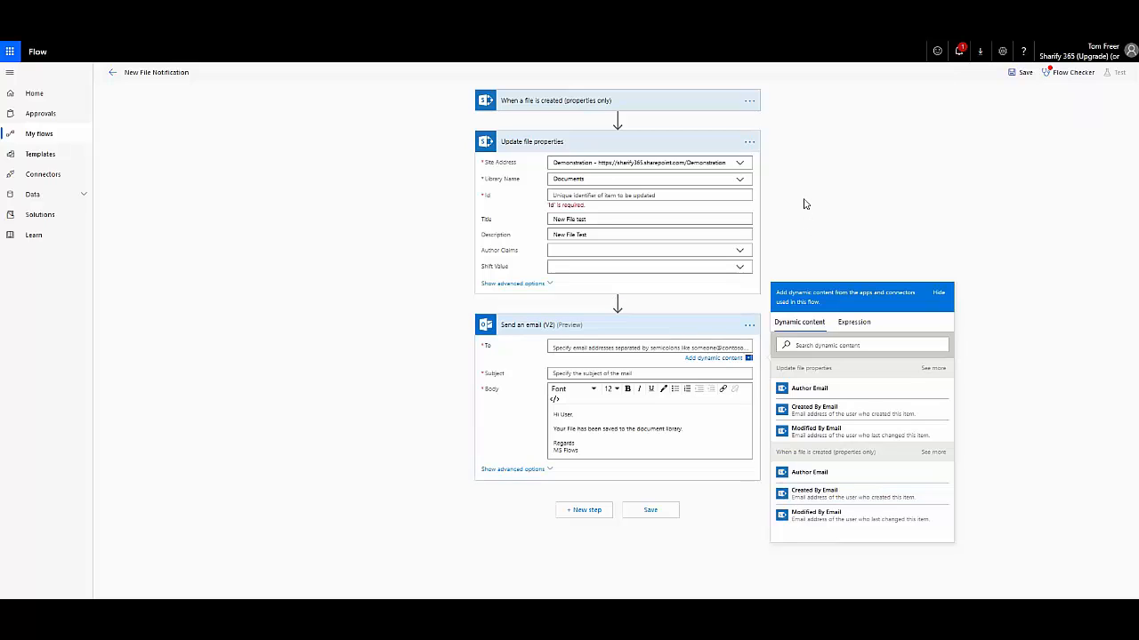
- Delete the Update file properties action from the flow
left_click(749, 143)
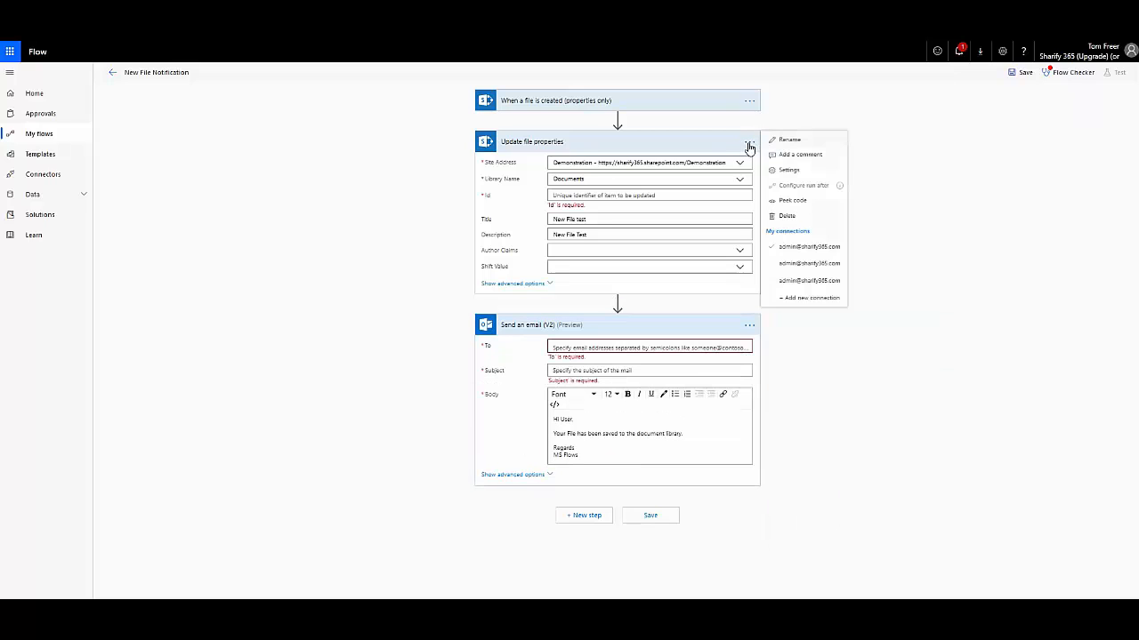
left_click(787, 216)
left_click(620, 263)
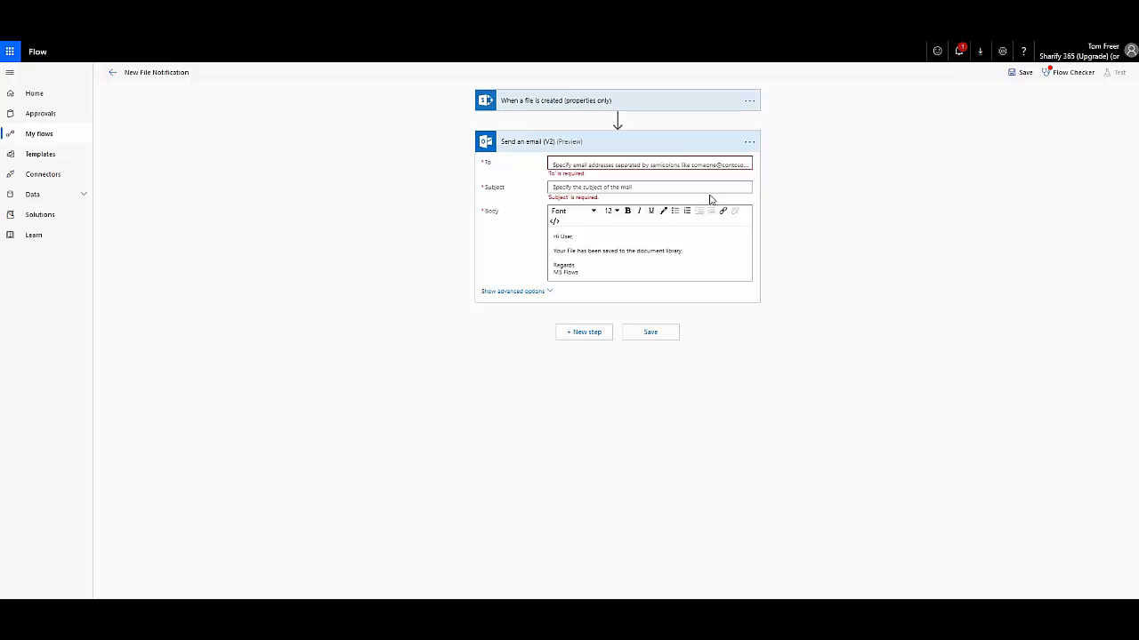
- Set the email's recipients to the trigger's dynamic values Created By Email and Author Email
left_click(635, 165)
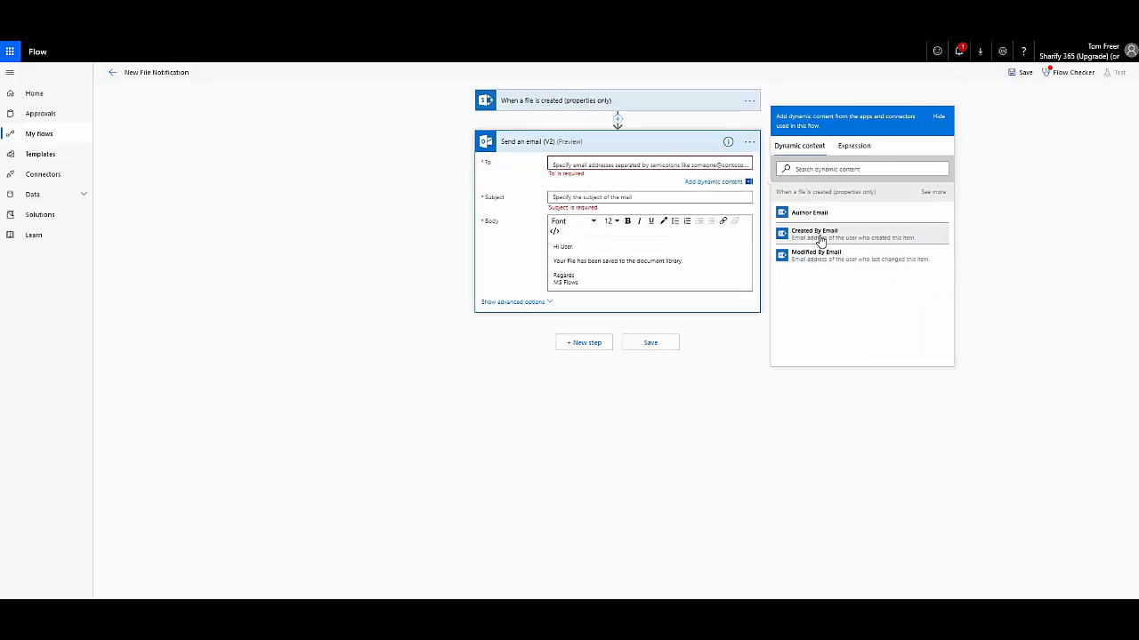
left_click(817, 234)
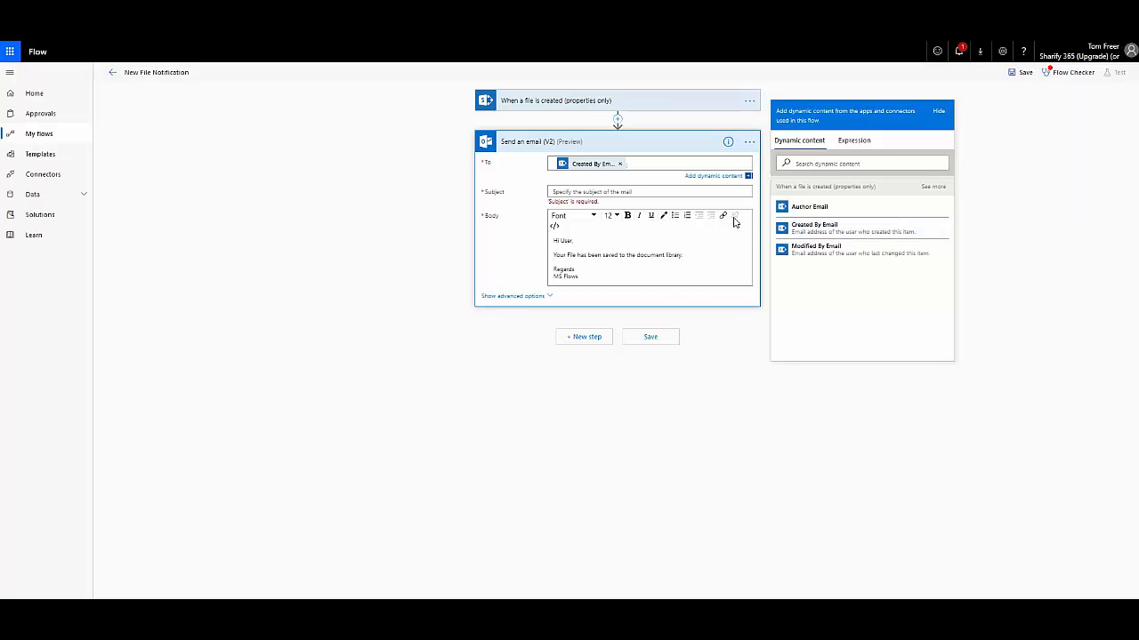
left_click(643, 163)
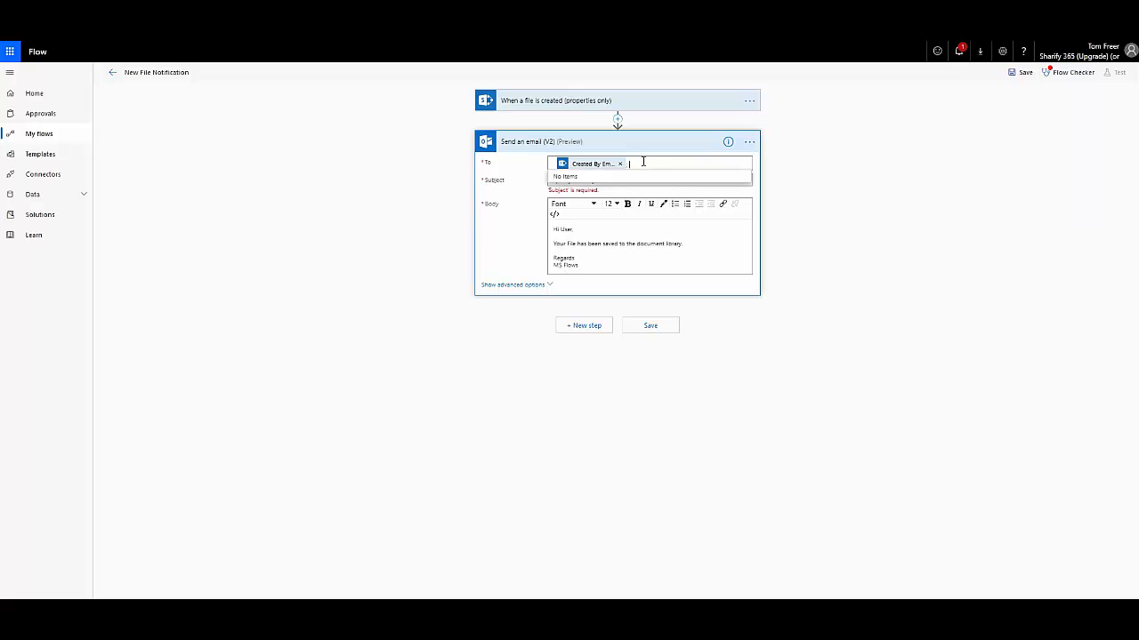
left_click(668, 164)
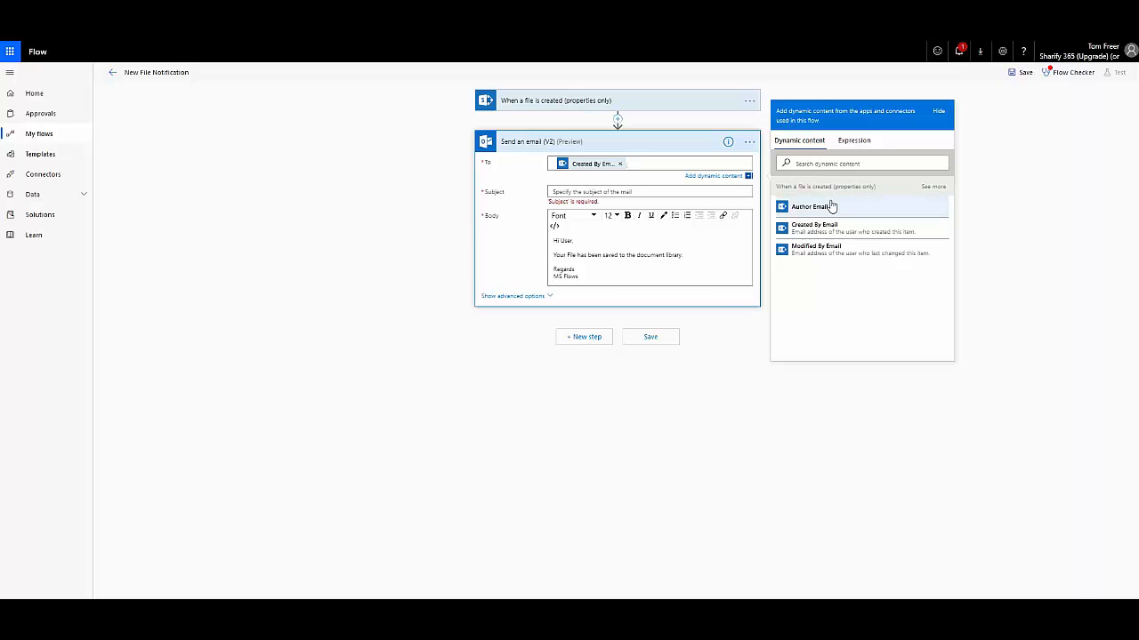
left_click(832, 206)
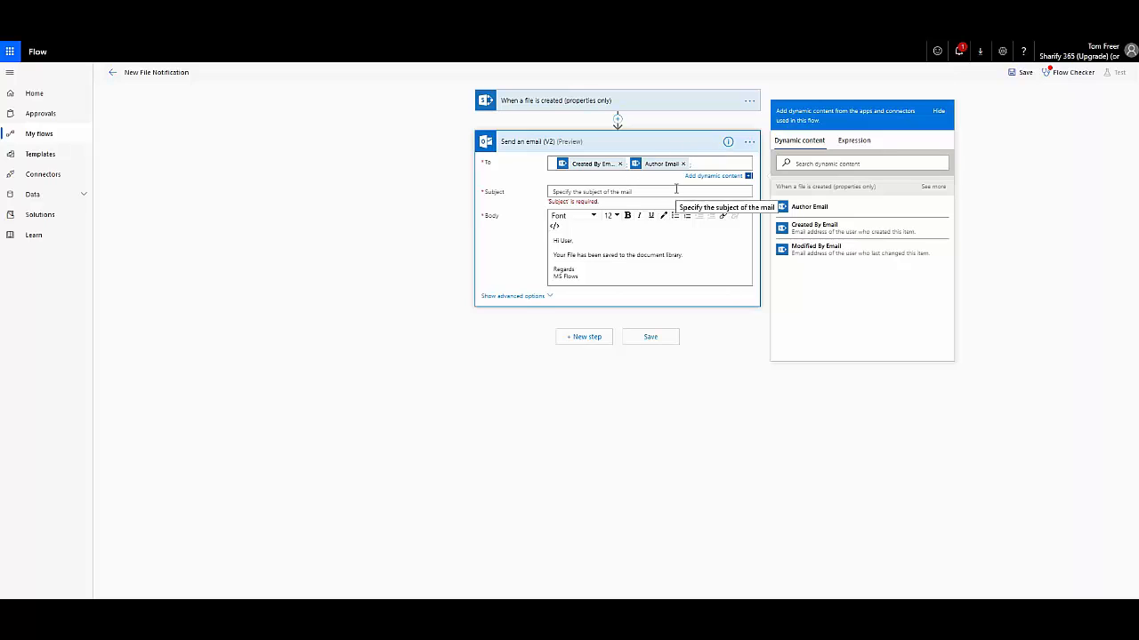
- Set the email subject to "File", the File name with extension dynamic value, and "has been added to the Document Library"
double_click(566, 241)
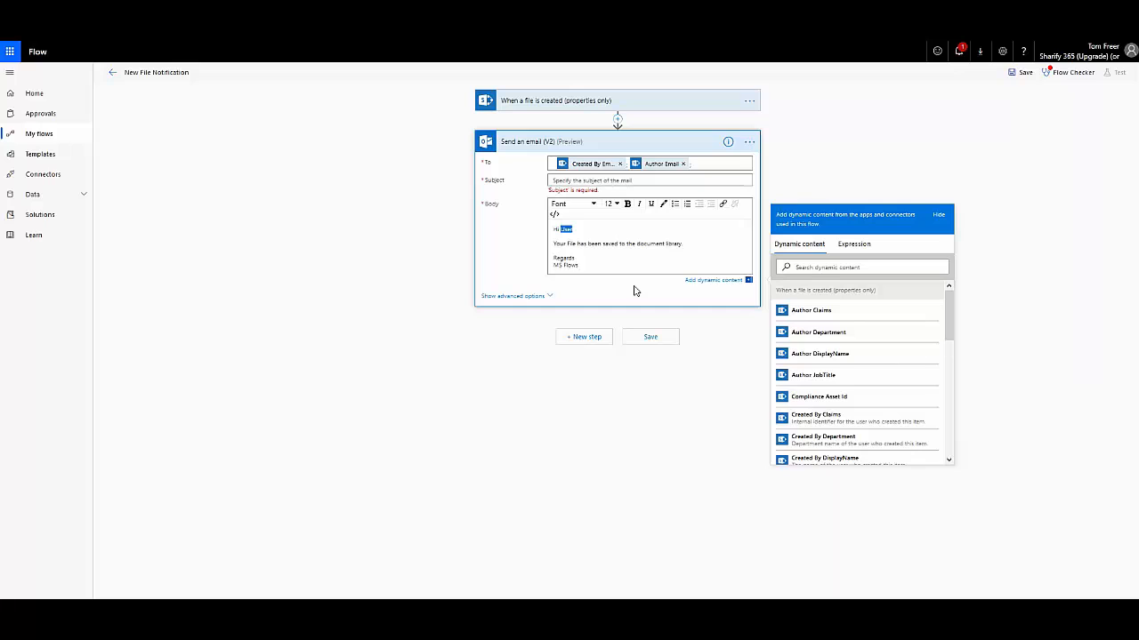
left_click(588, 180)
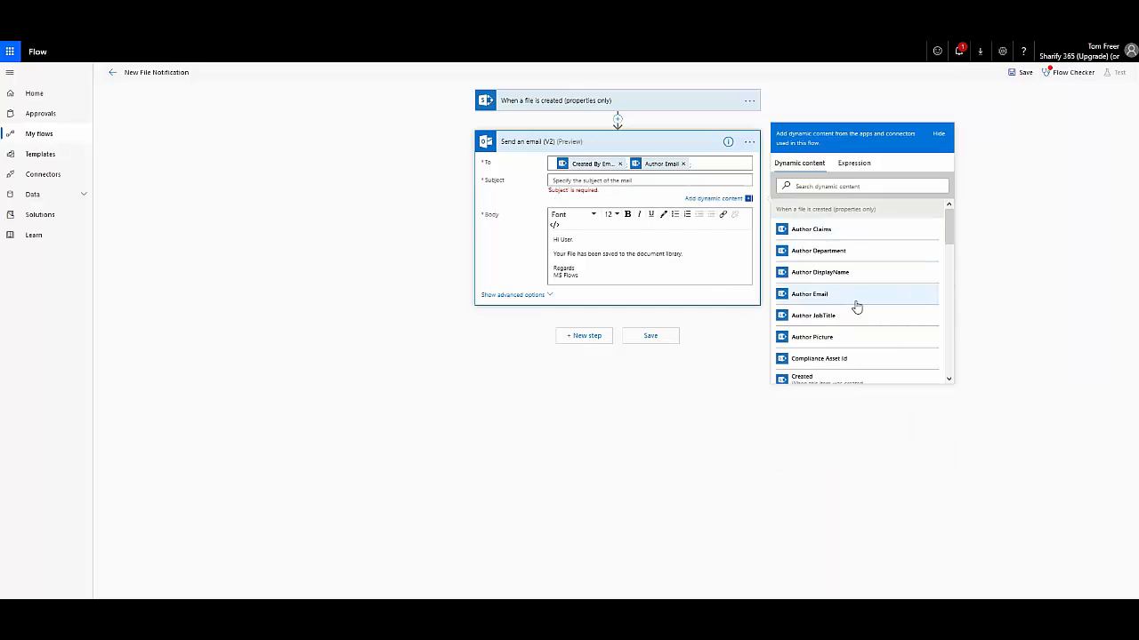
type("File")
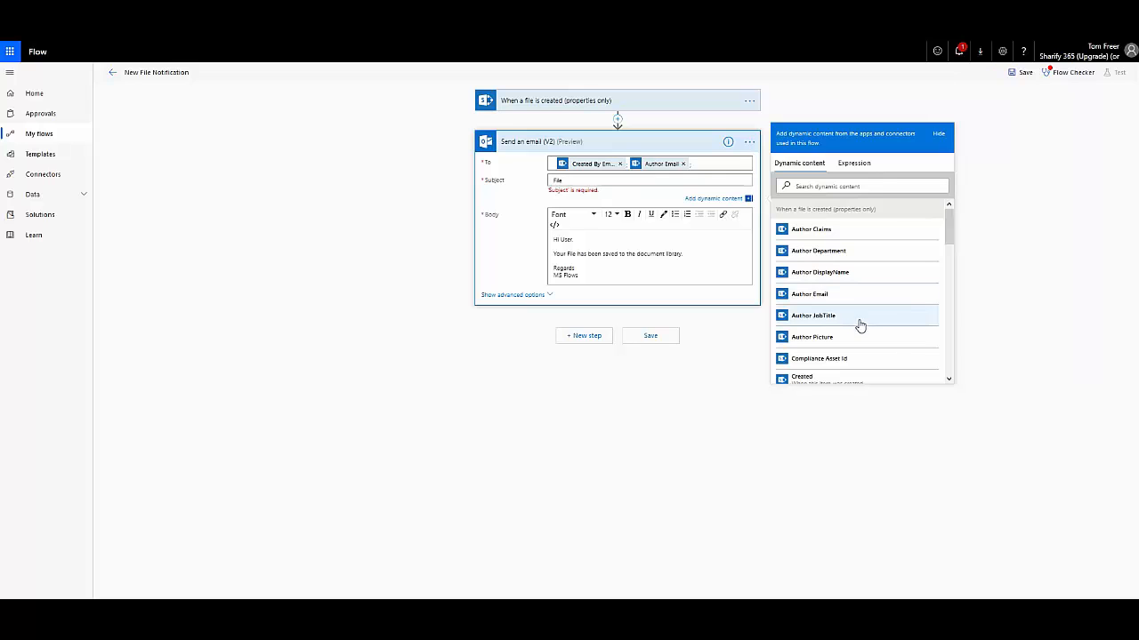
scroll(857, 311, "down", 4)
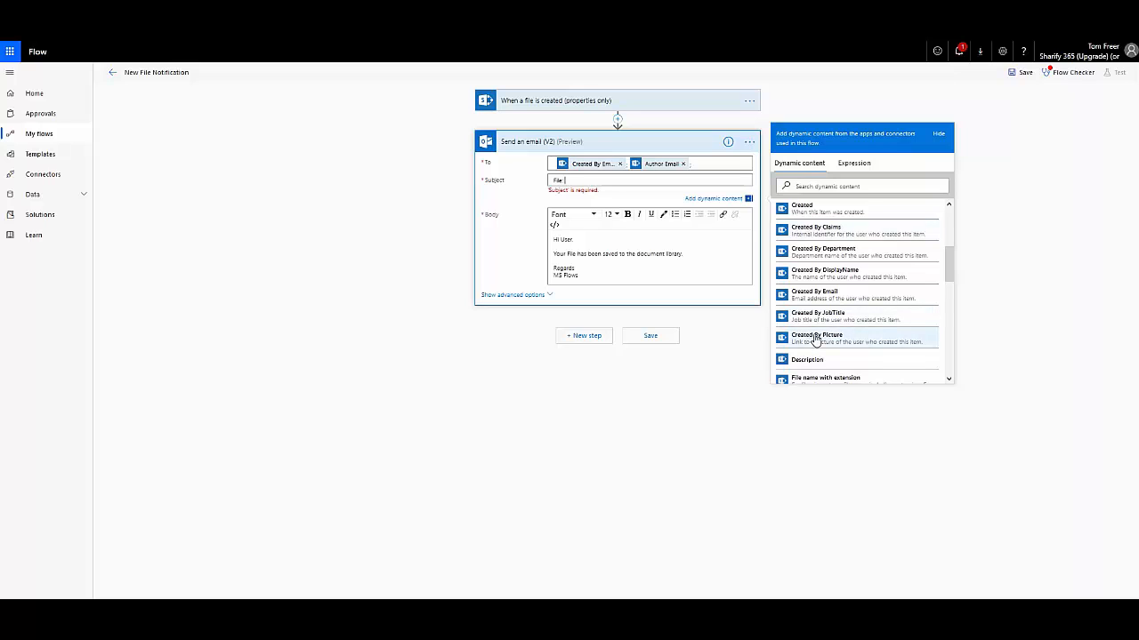
scroll(815, 339, "down", 1)
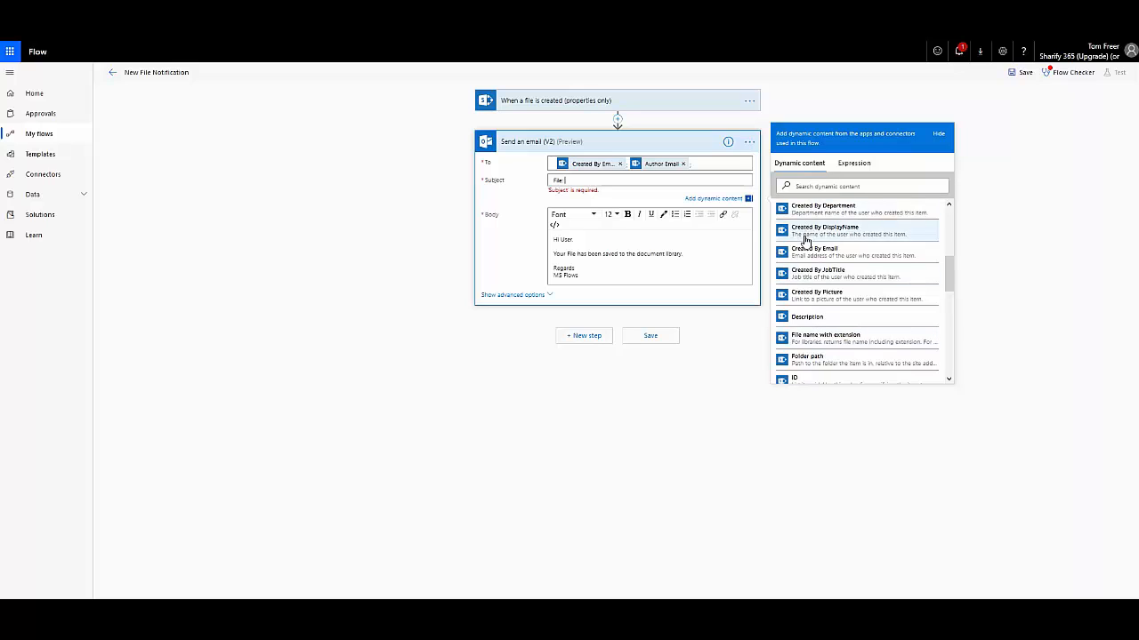
left_click(805, 343)
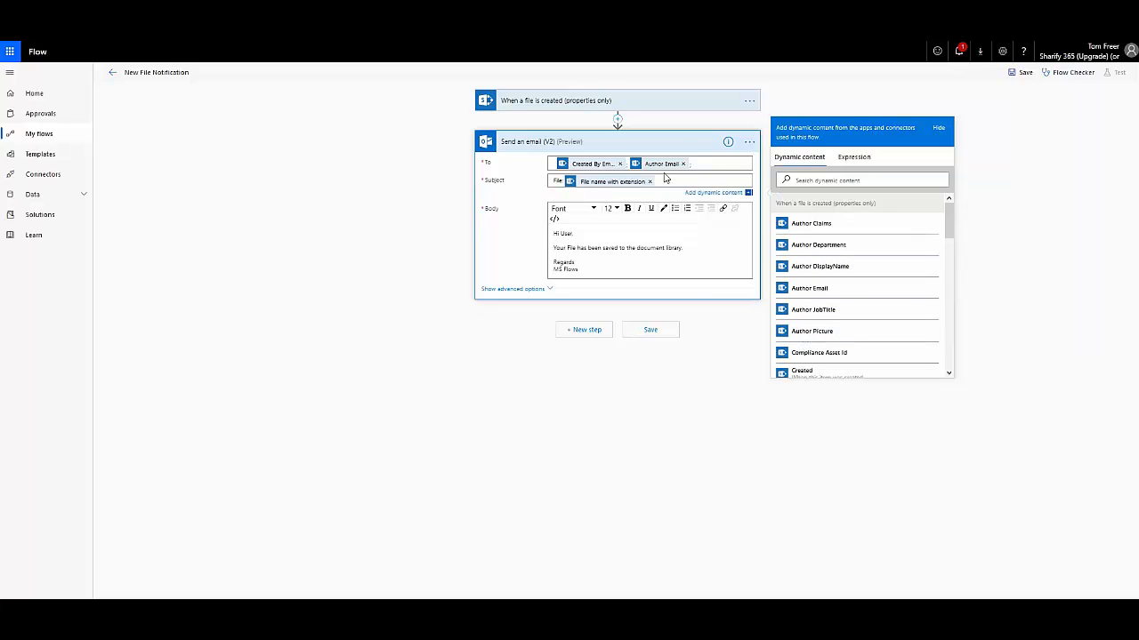
type("has been added to the Document Library")
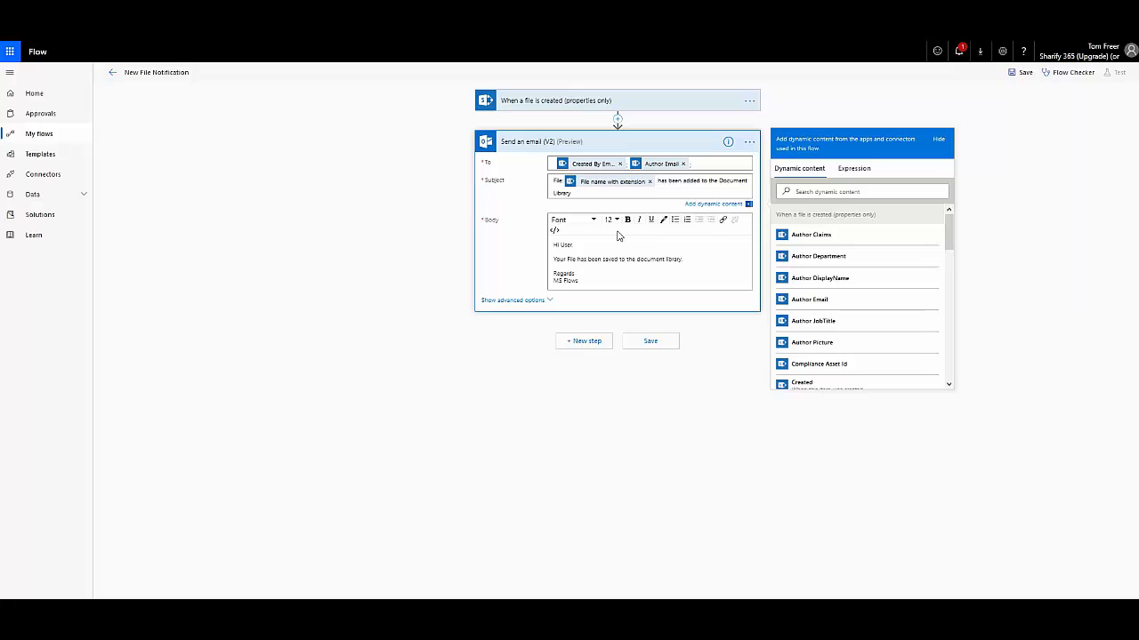
double_click(566, 244)
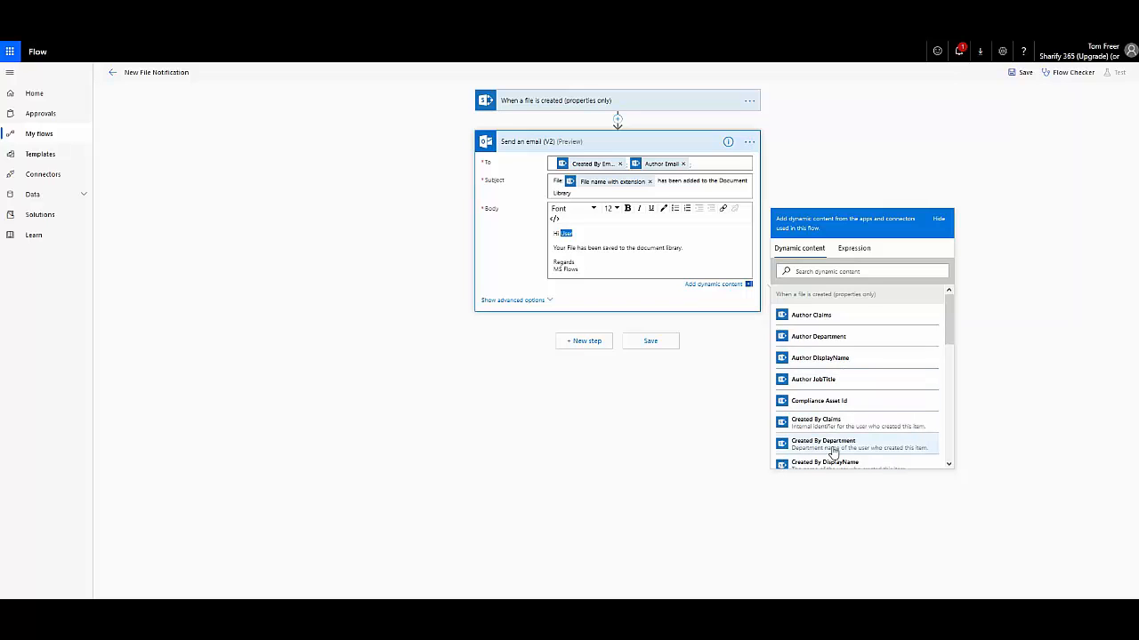
scroll(843, 436, "down", 1)
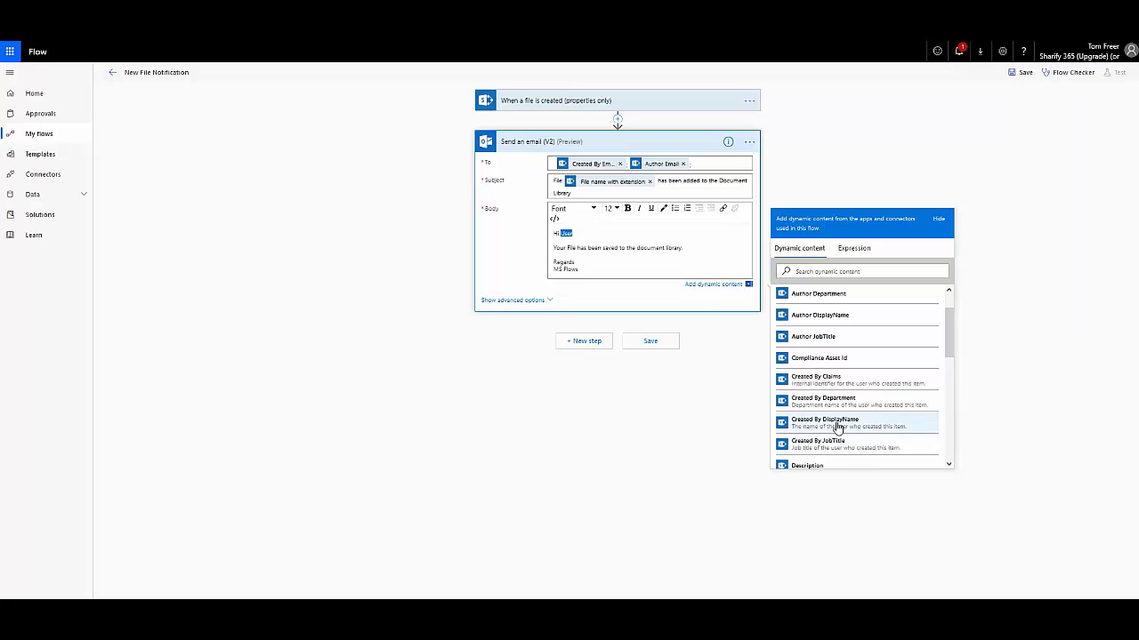
left_click(836, 428)
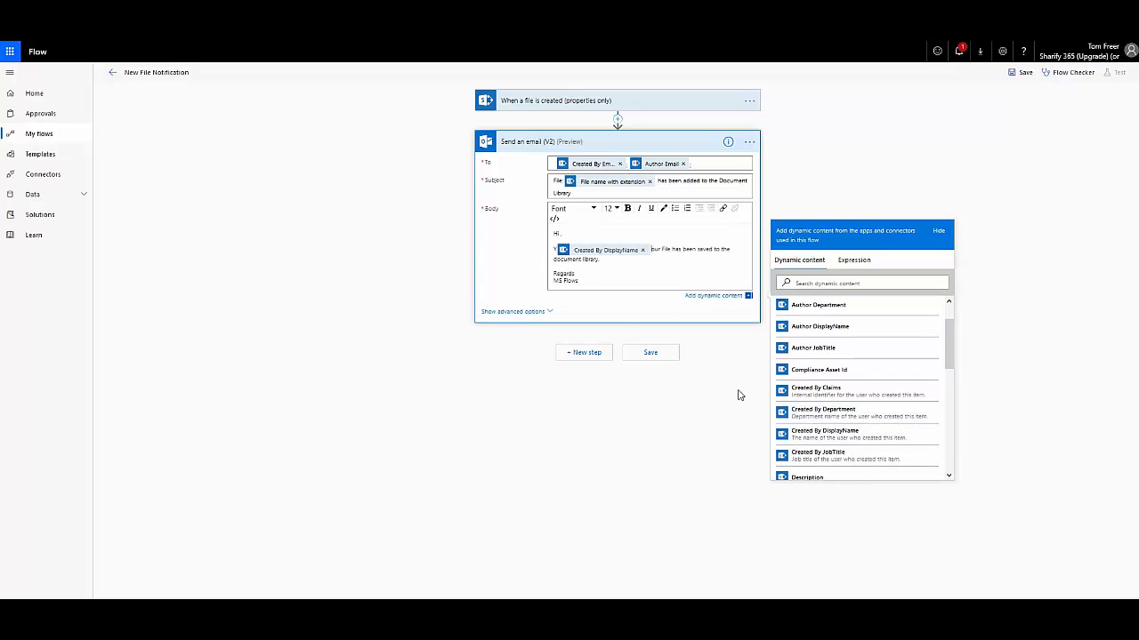
key("ctrl+z")
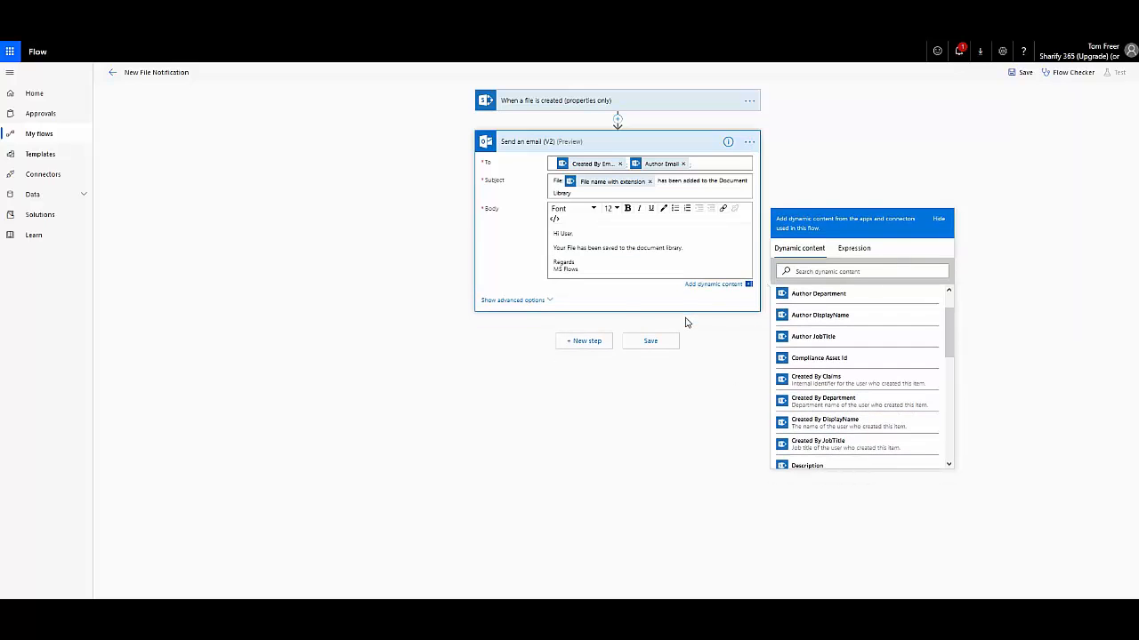
- Replace "User" in the email body's greeting with the dynamic values Created By DisplayName and Author DisplayName, joined by "&"
double_click(566, 236)
left_click(837, 426)
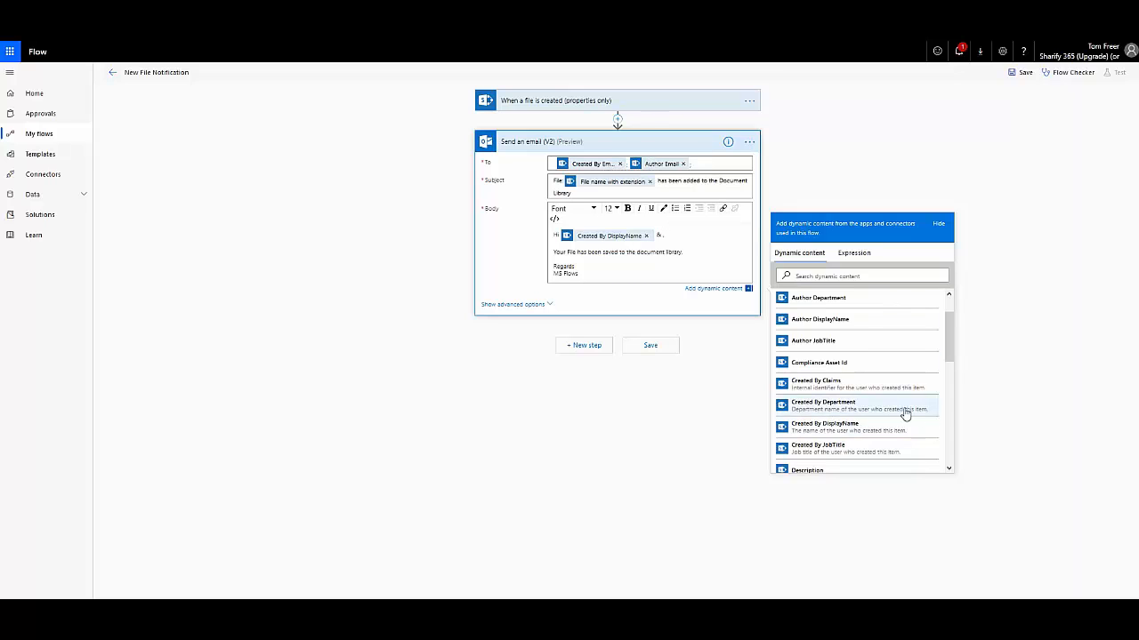
left_click(851, 328)
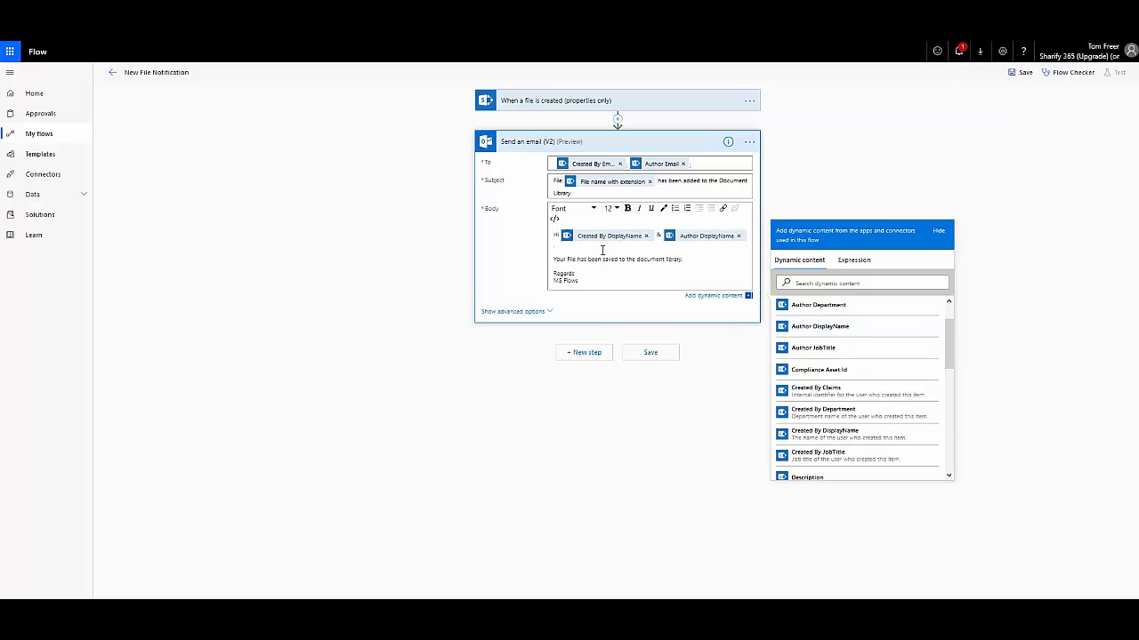
- Add a line labelled "Url" with the Link to item dynamic value below the saved-file sentence in the email body
left_click(654, 249)
left_click(681, 261)
type(".")
key("Return")
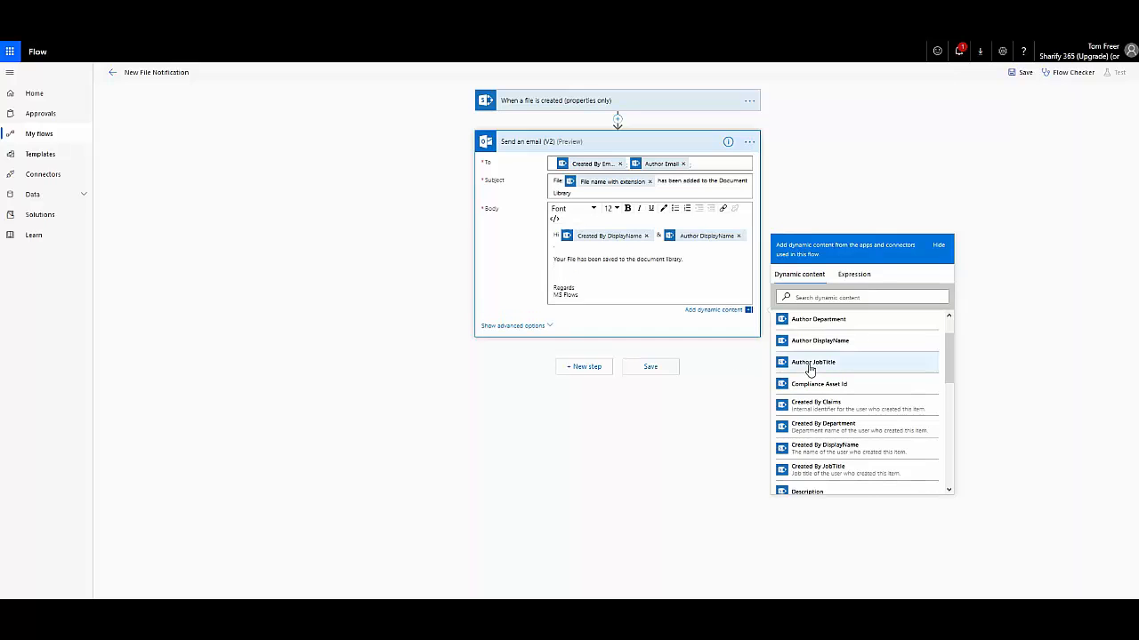
scroll(820, 371, "down", 2)
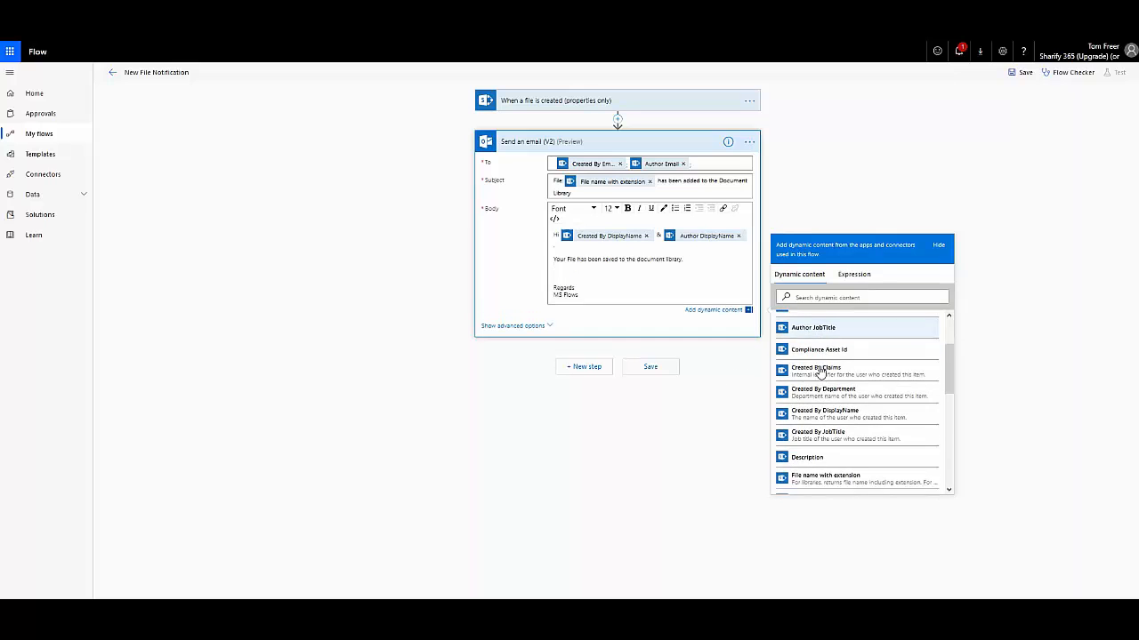
scroll(815, 428, "down", 1)
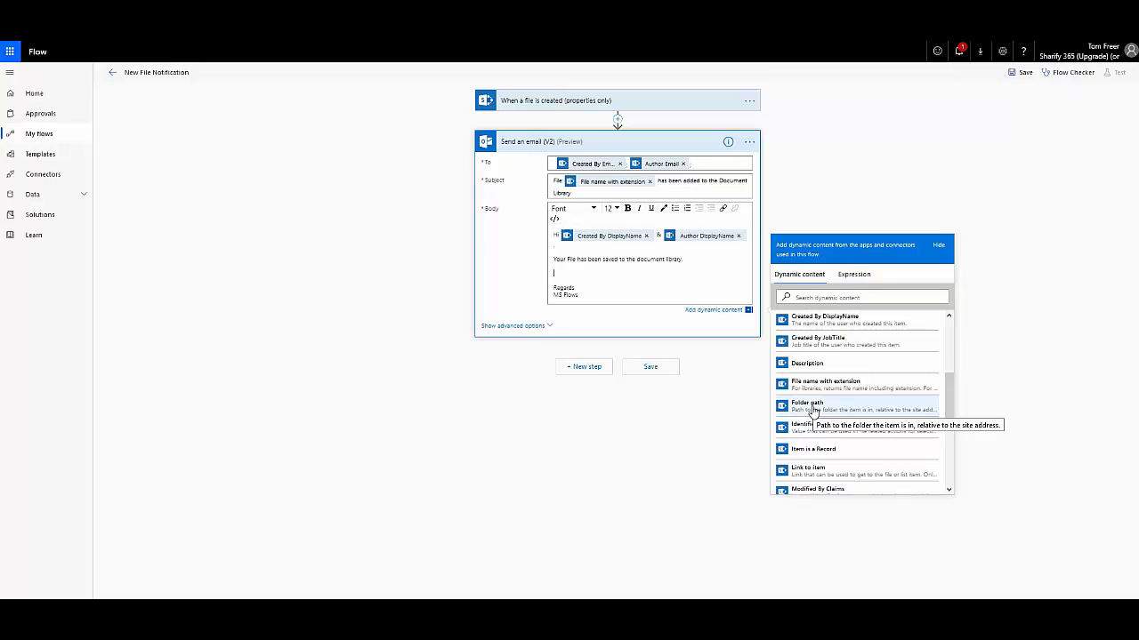
left_click(821, 471)
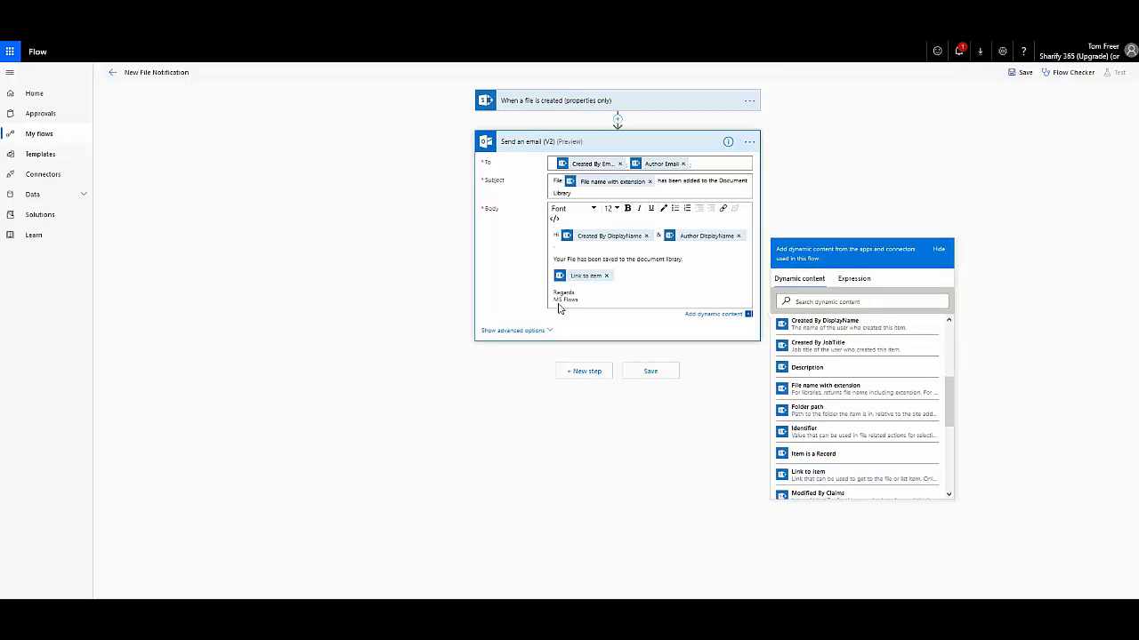
type("Url")
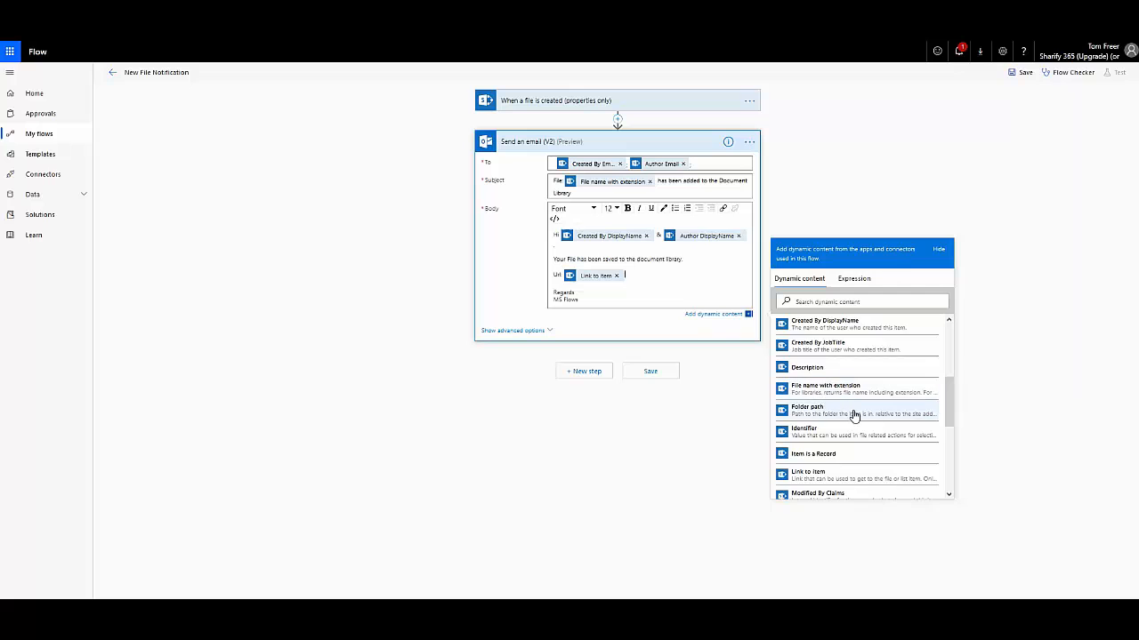
- Examine the full list of dynamic content that the file-created trigger offers for the email body
scroll(856, 416, "down", 3)
scroll(856, 419, "down", 2)
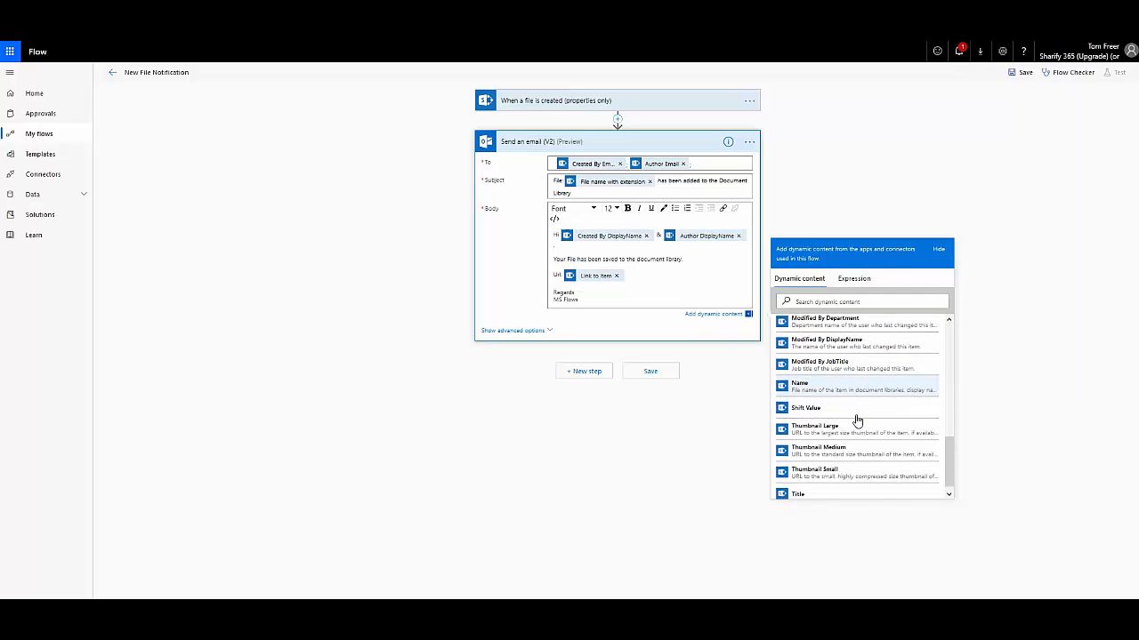
scroll(849, 470, "up", 2)
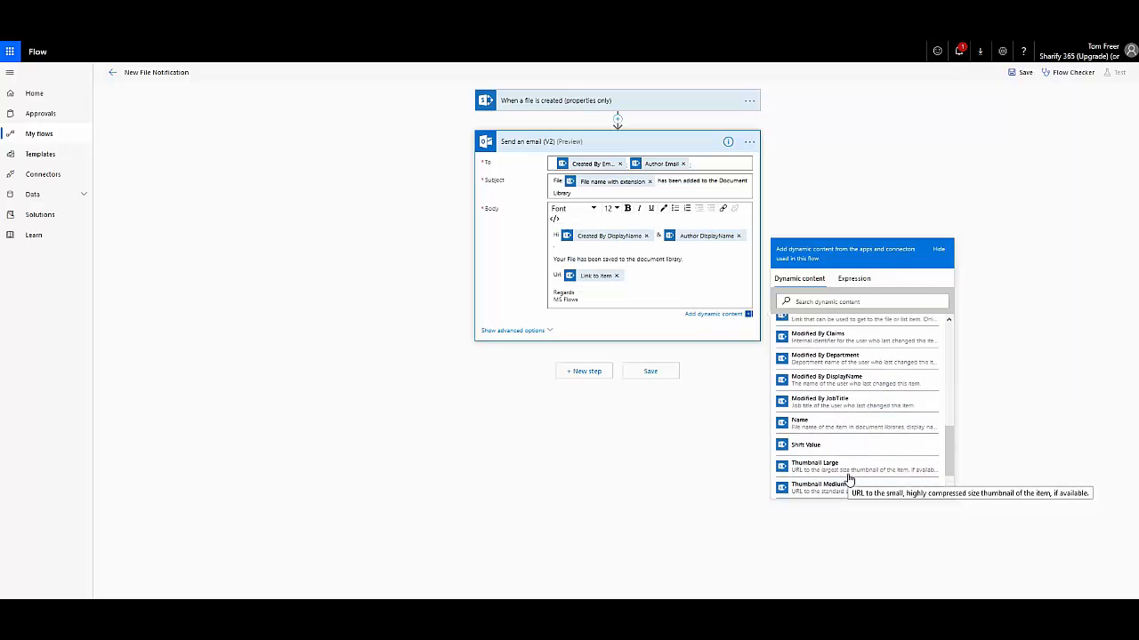
scroll(849, 436, "up", 3)
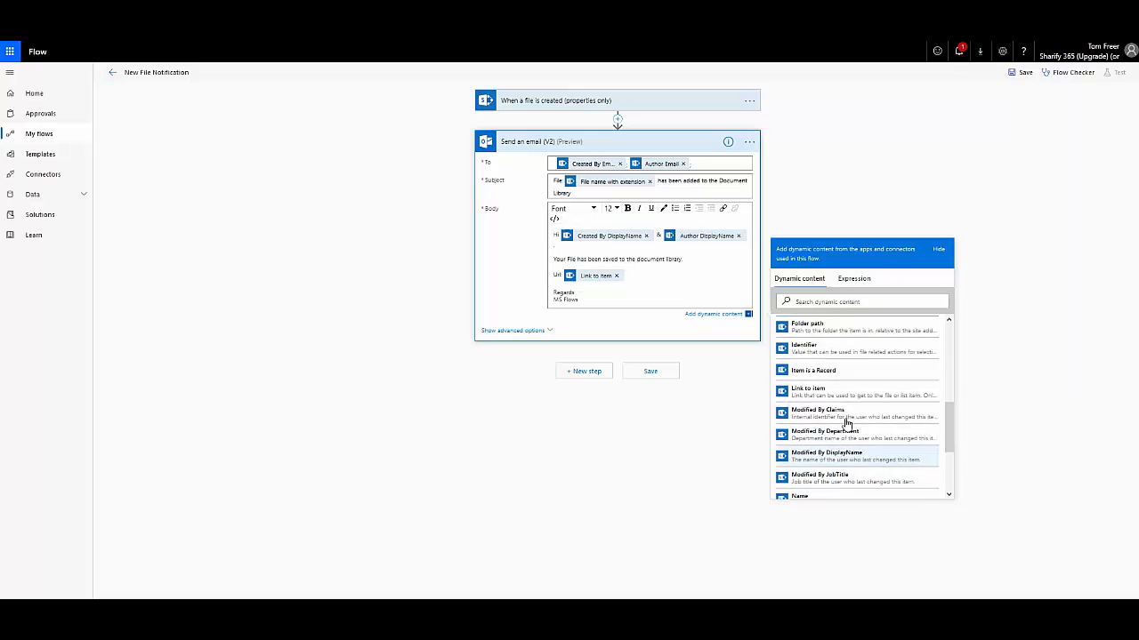
scroll(846, 425, "up", 1)
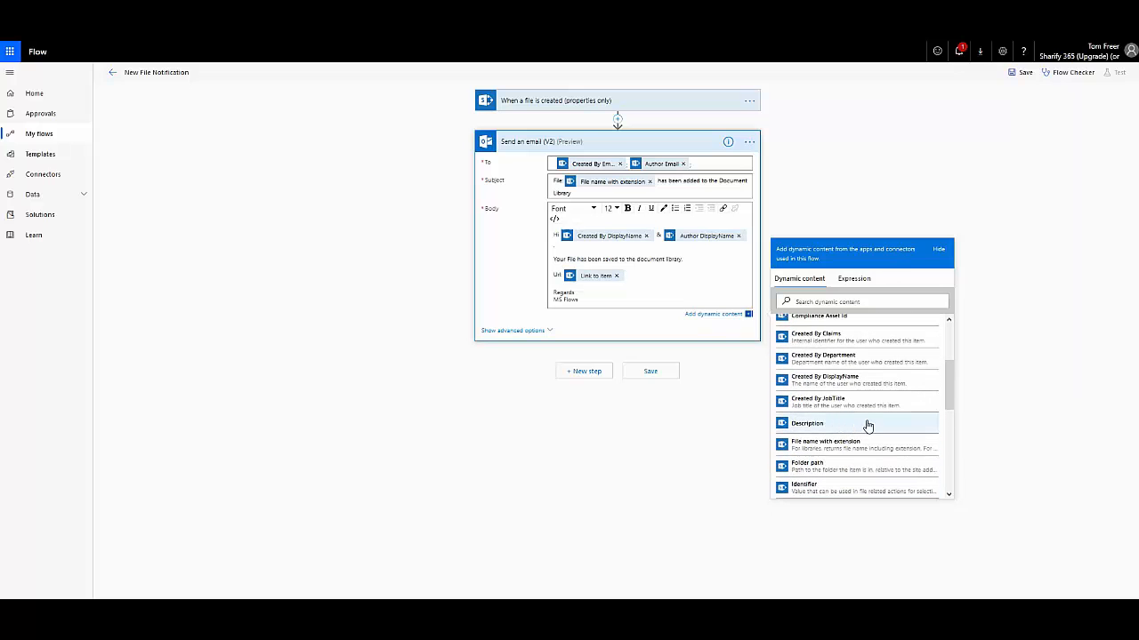
scroll(865, 429, "up", 1)
scroll(863, 428, "up", 2)
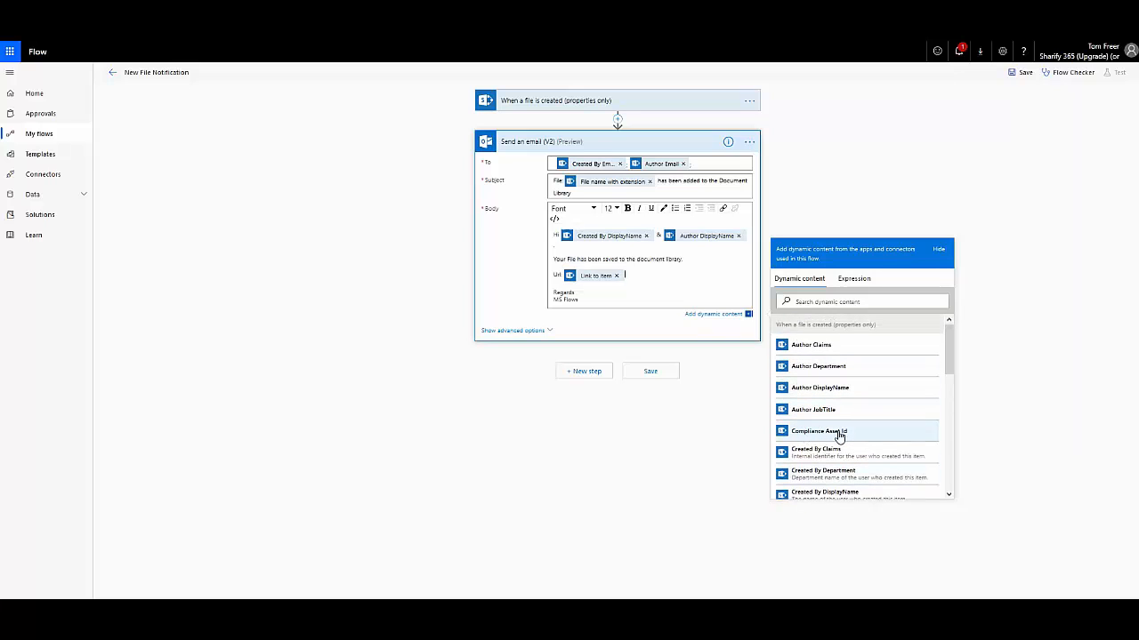
scroll(838, 434, "down", 2)
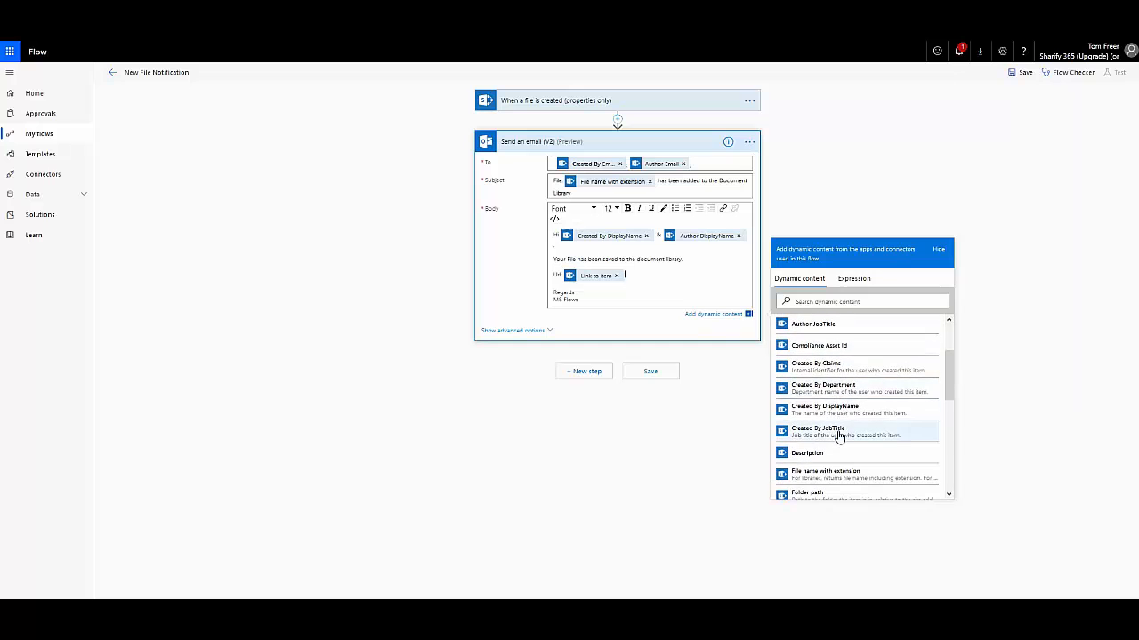
scroll(838, 436, "down", 3)
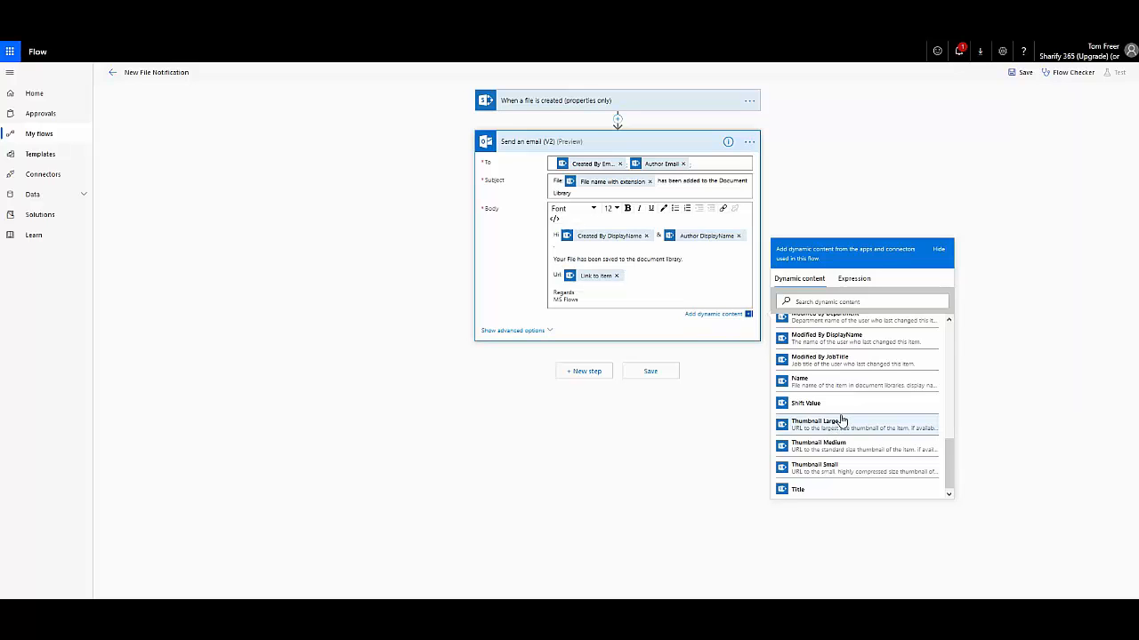
scroll(840, 431, "up", 10)
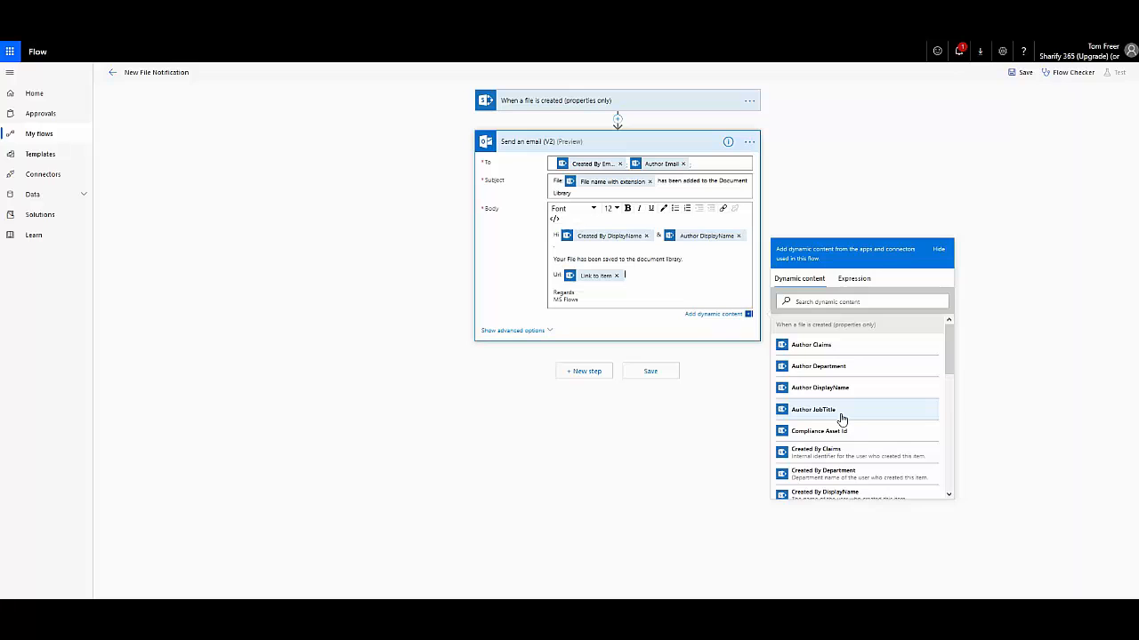
scroll(842, 418, "down", 10)
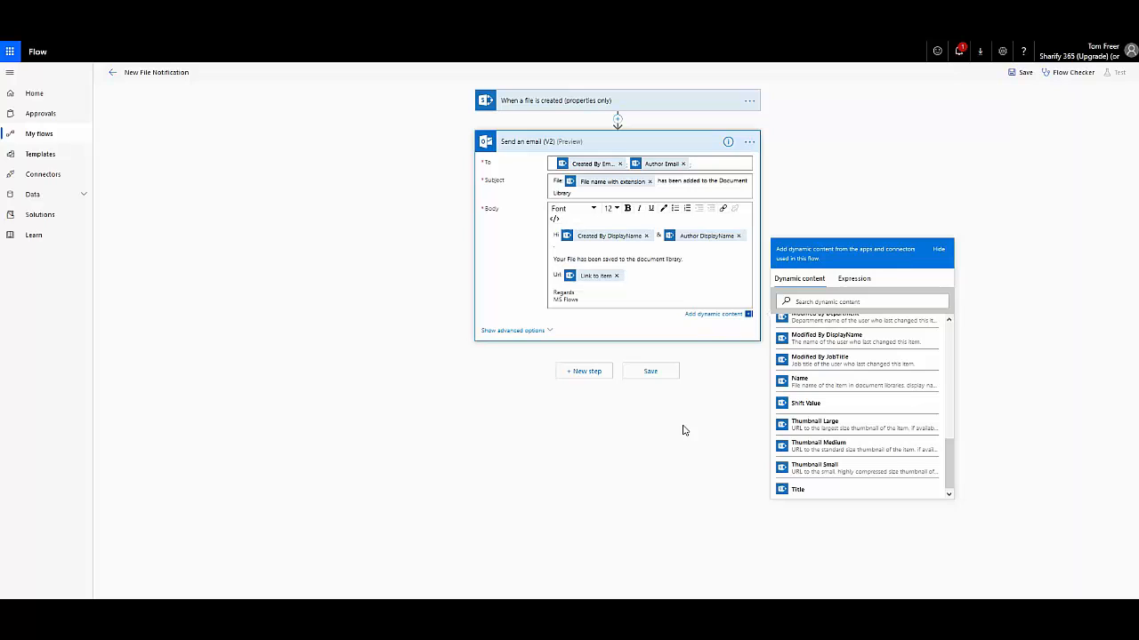
- Expand the When a file is created trigger, save the flow, and dismiss the site address tip
left_click(543, 102)
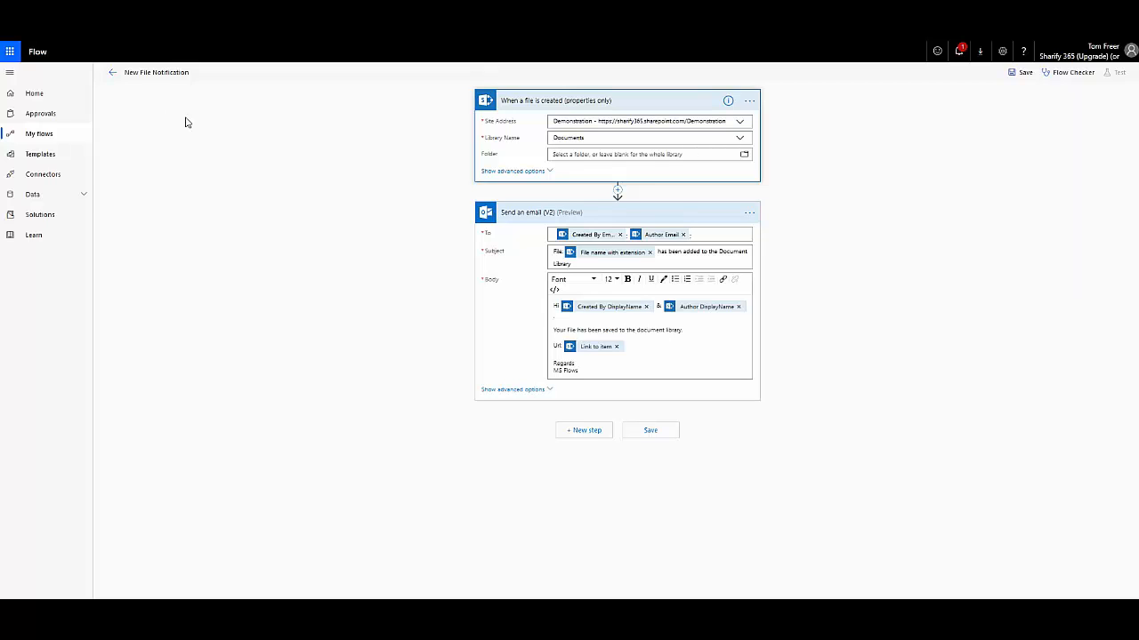
left_click(659, 434)
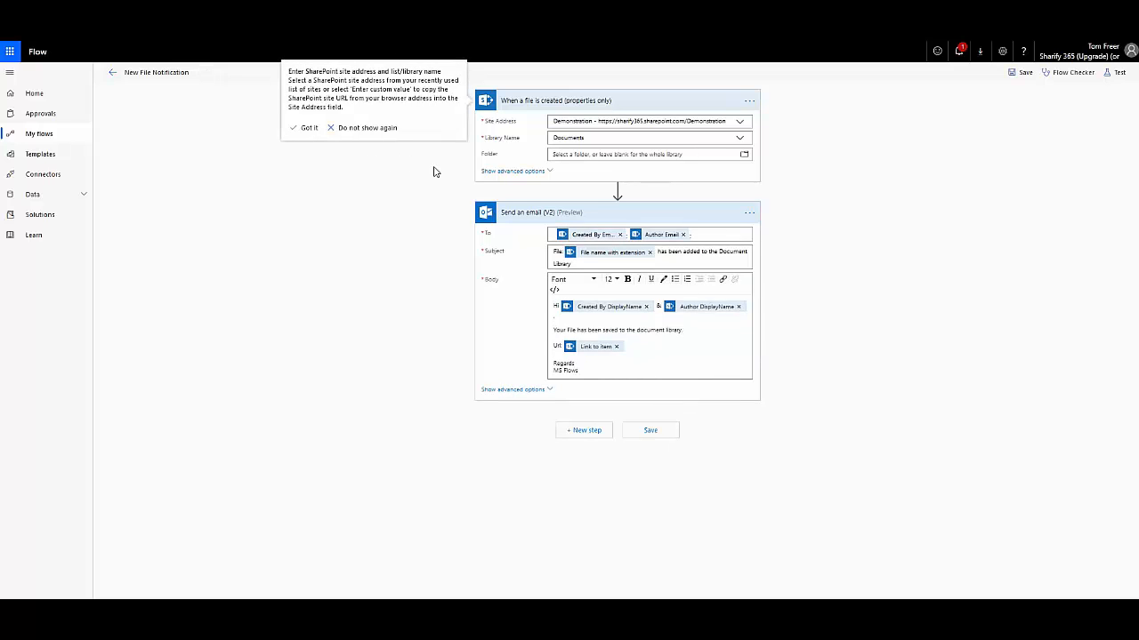
left_click(307, 129)
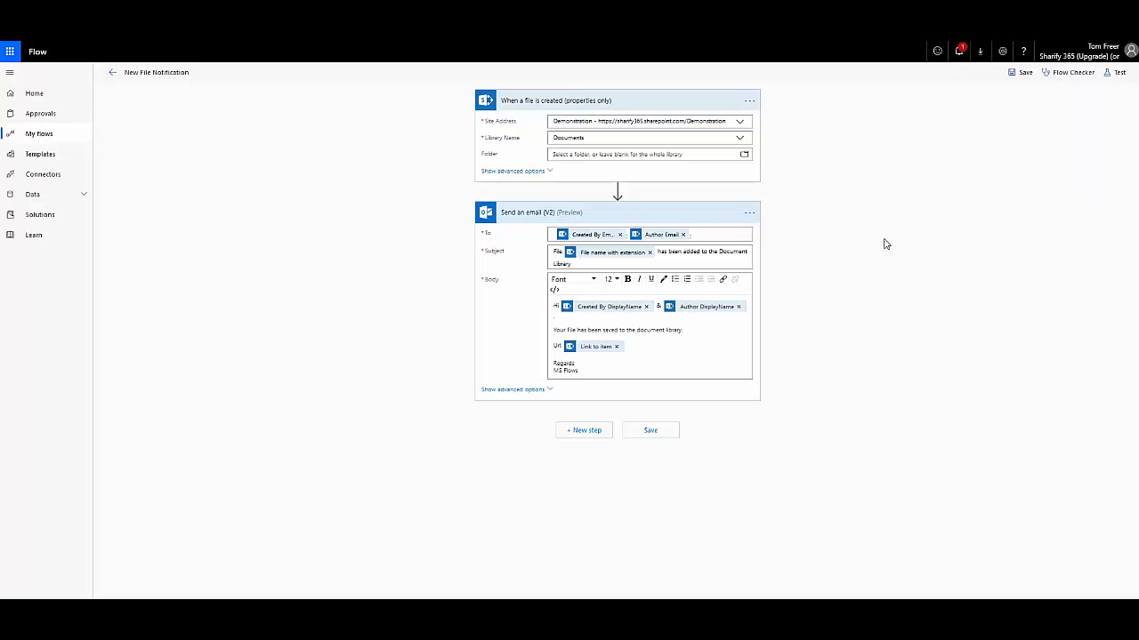
- Check the flow for errors and warnings with Flow Checker, and close the checker
left_click(1079, 73)
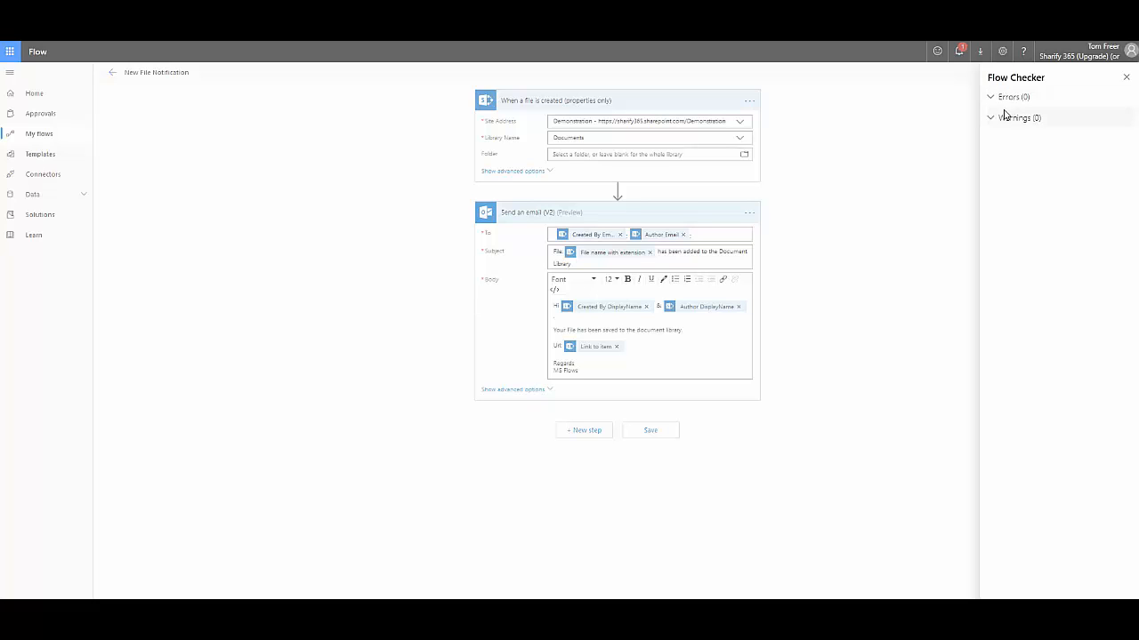
left_click(1125, 80)
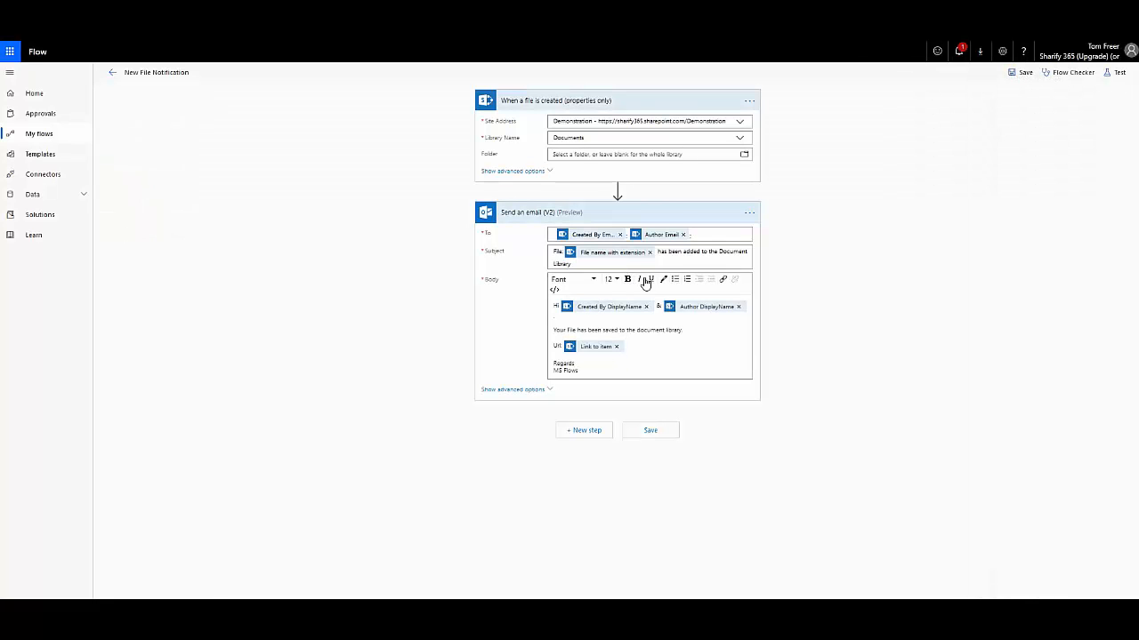
- Remove Author Email and Created By Email from the email's recipients, and review the errors in Flow Checker
left_click(700, 234)
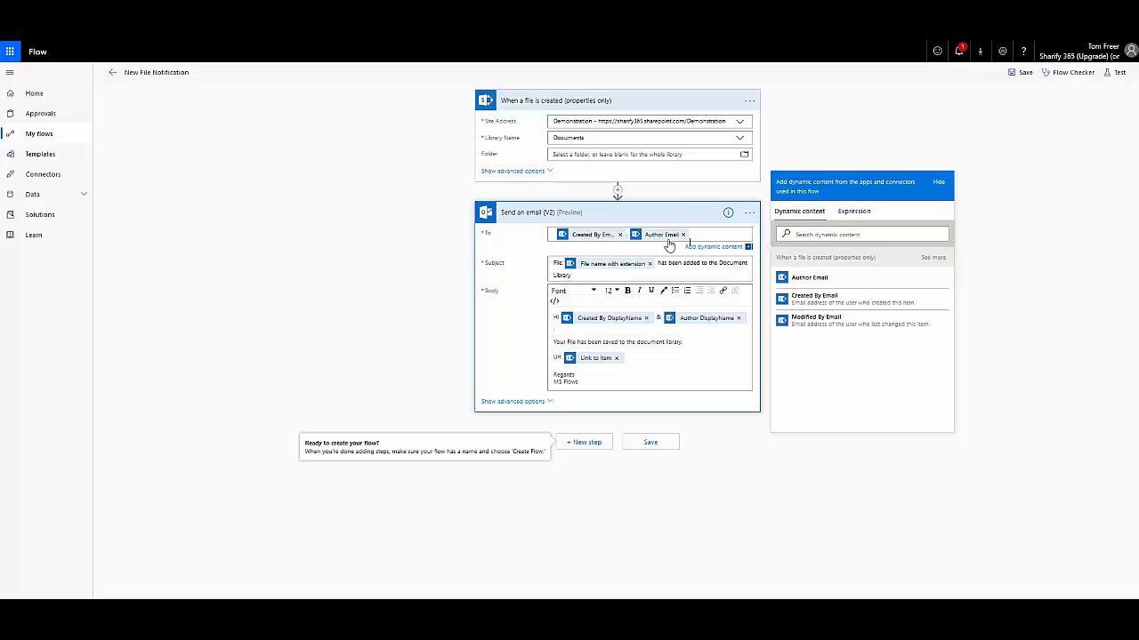
left_click(684, 235)
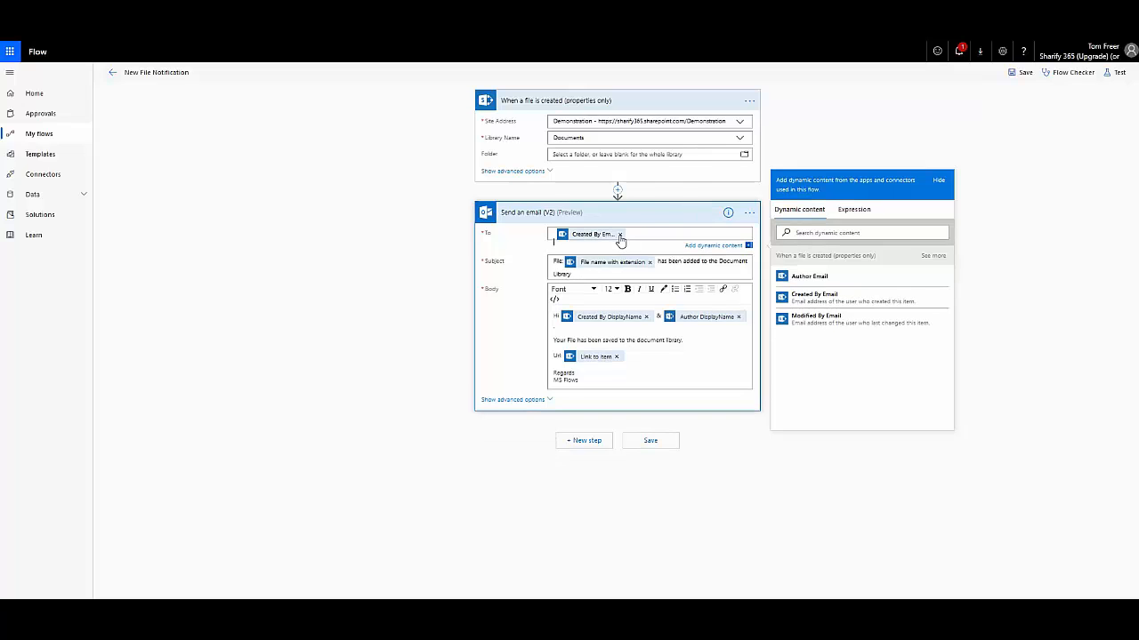
left_click(620, 235)
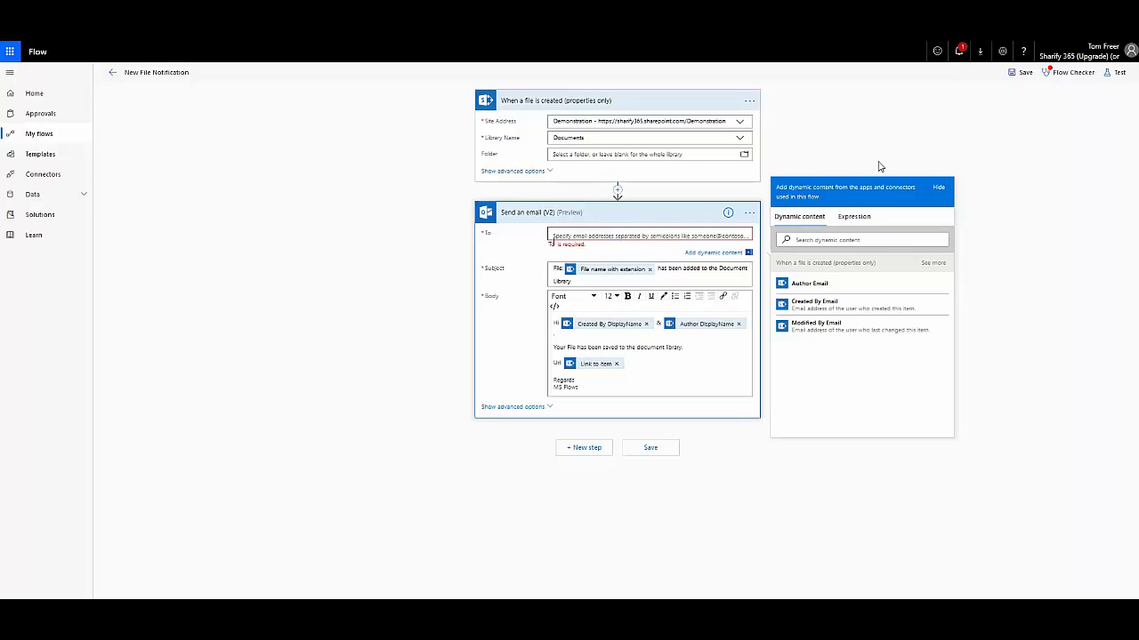
left_click(673, 453)
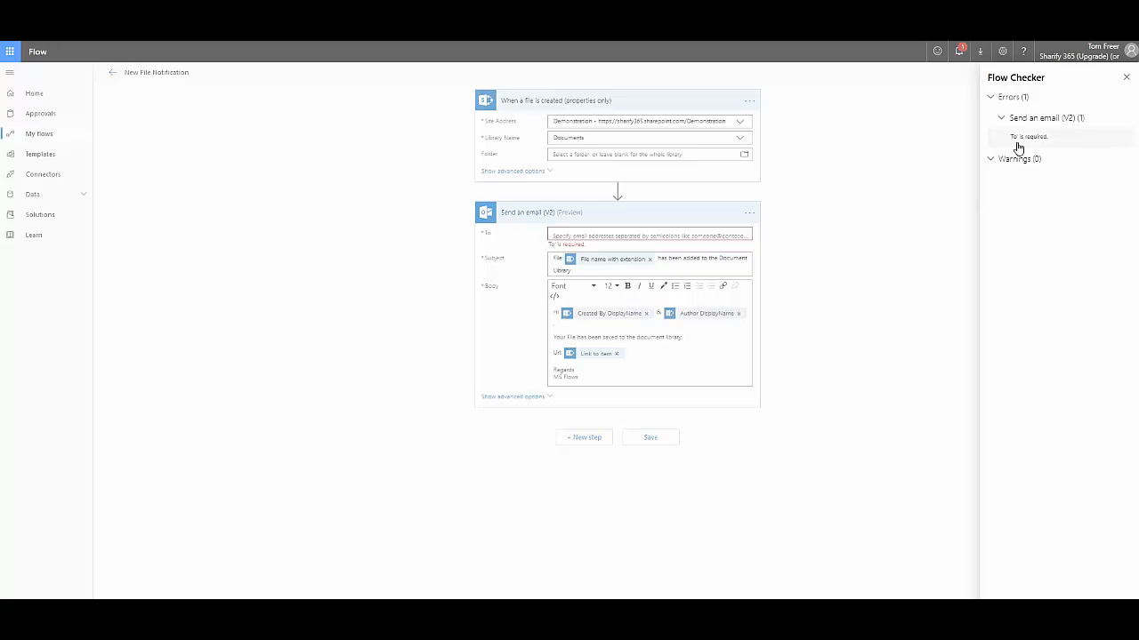
left_click(1126, 78)
- Set the email's recipient to the Created By Email dynamic value
left_click_drag(585, 244, 539, 249)
left_click(560, 237)
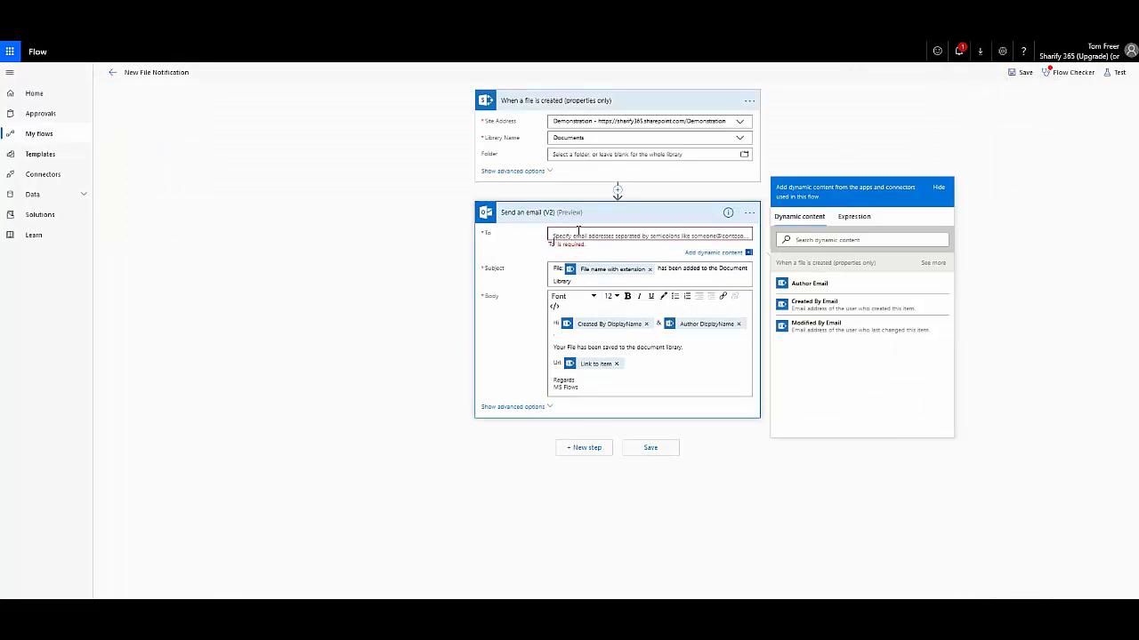
left_click(834, 305)
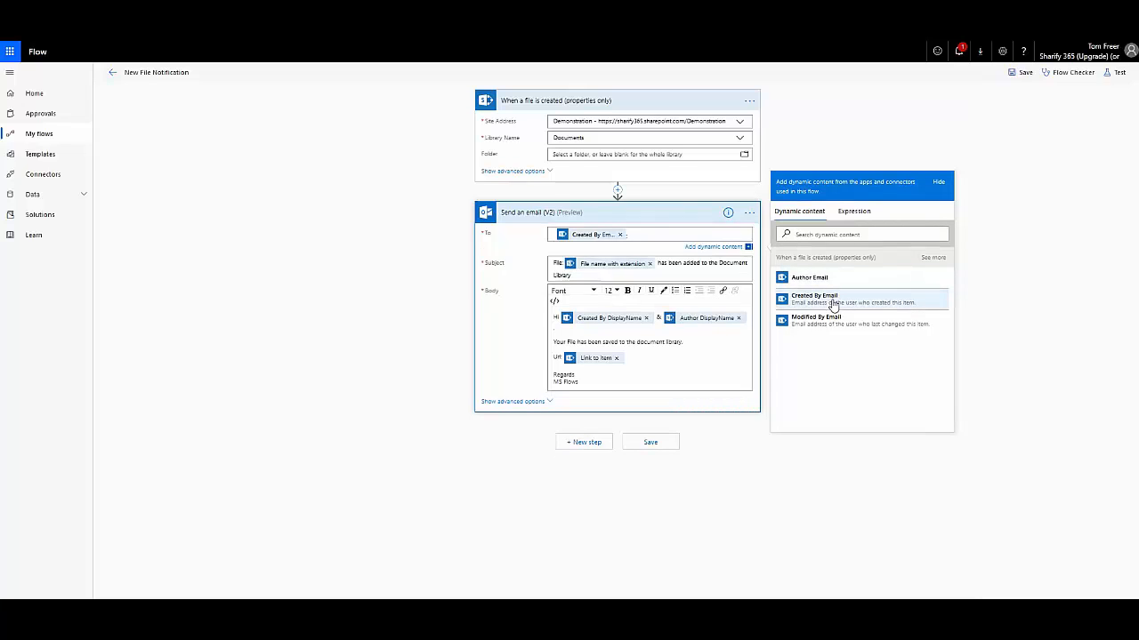
left_click(1028, 171)
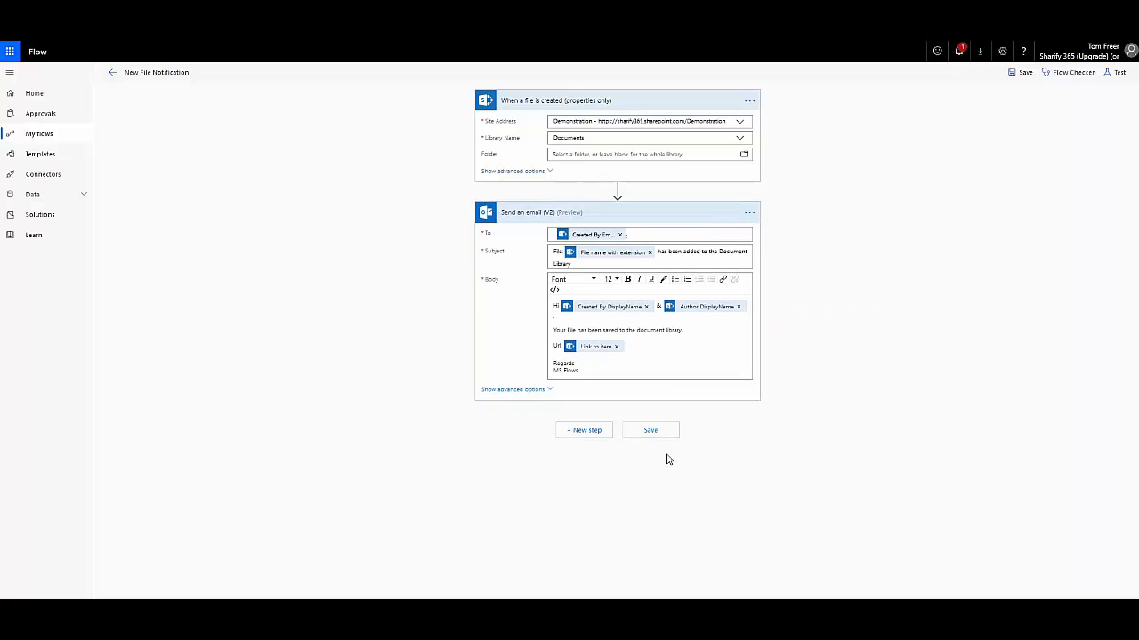
- Save the flow and leave the designer for the flow's details page
left_click(658, 435)
left_click(111, 73)
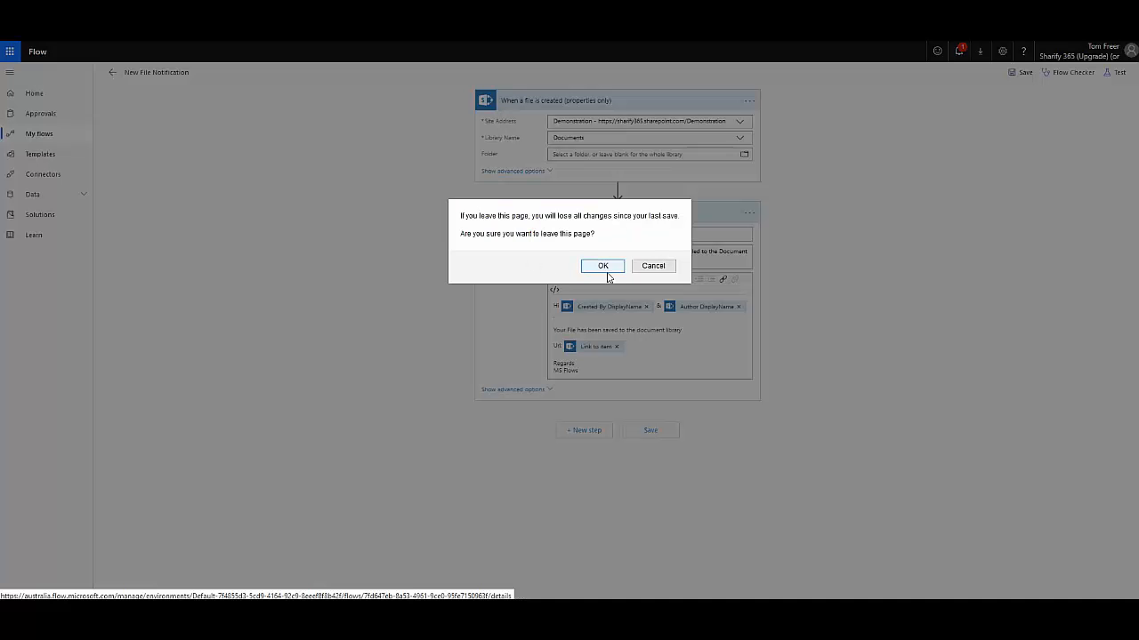
left_click(603, 266)
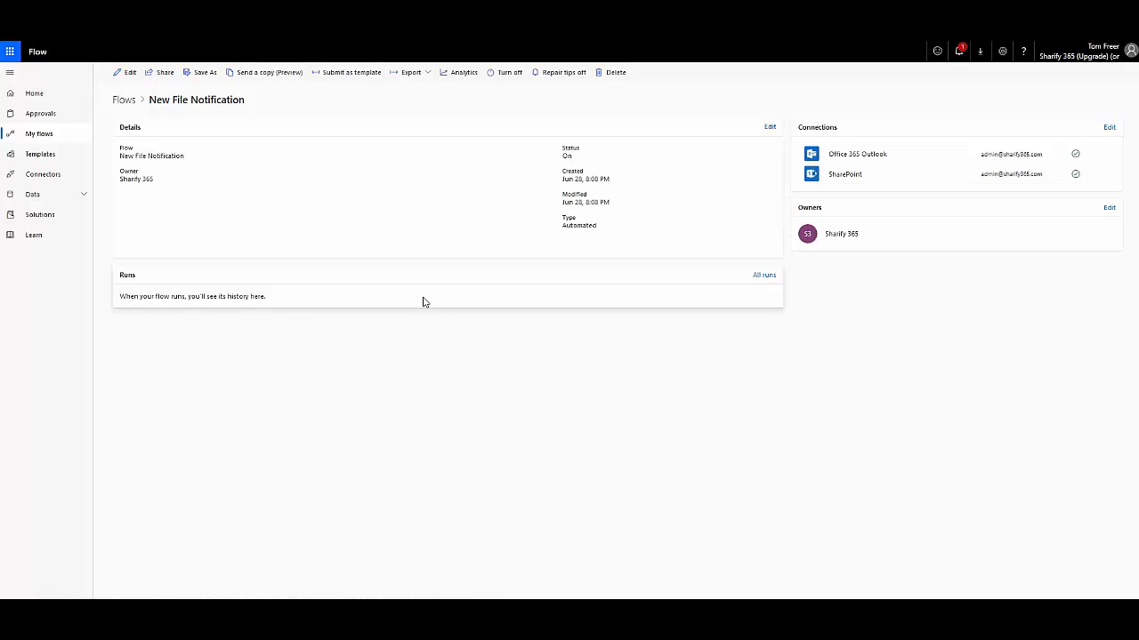
- Look at the flow's run history and its status filter options, and at the Demonstration site's Documents library
left_click(765, 277)
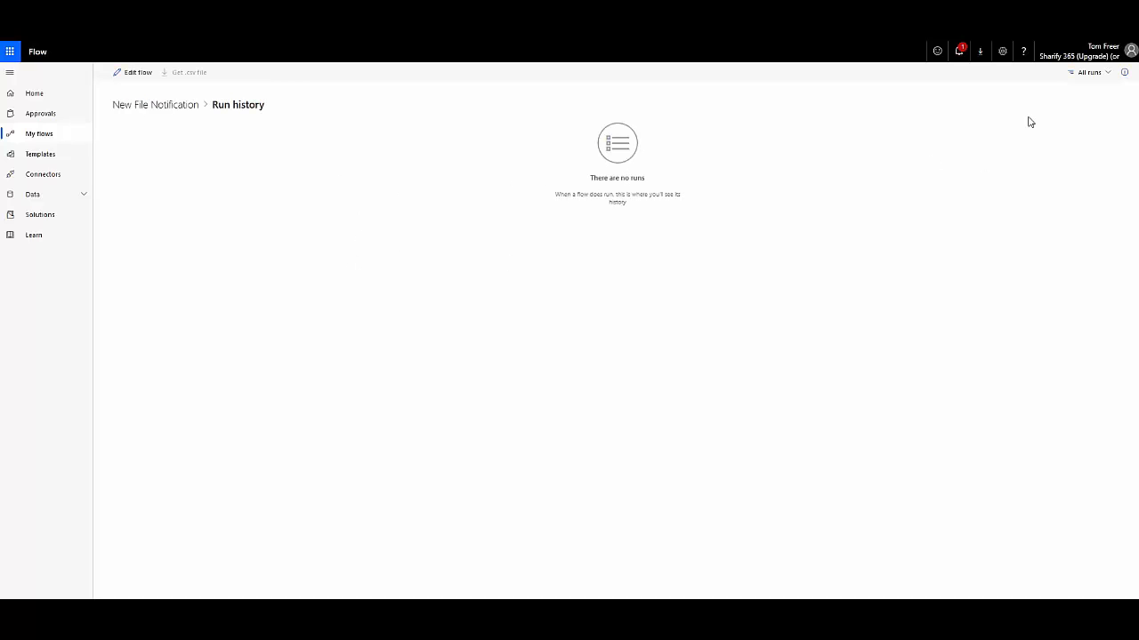
left_click(1090, 73)
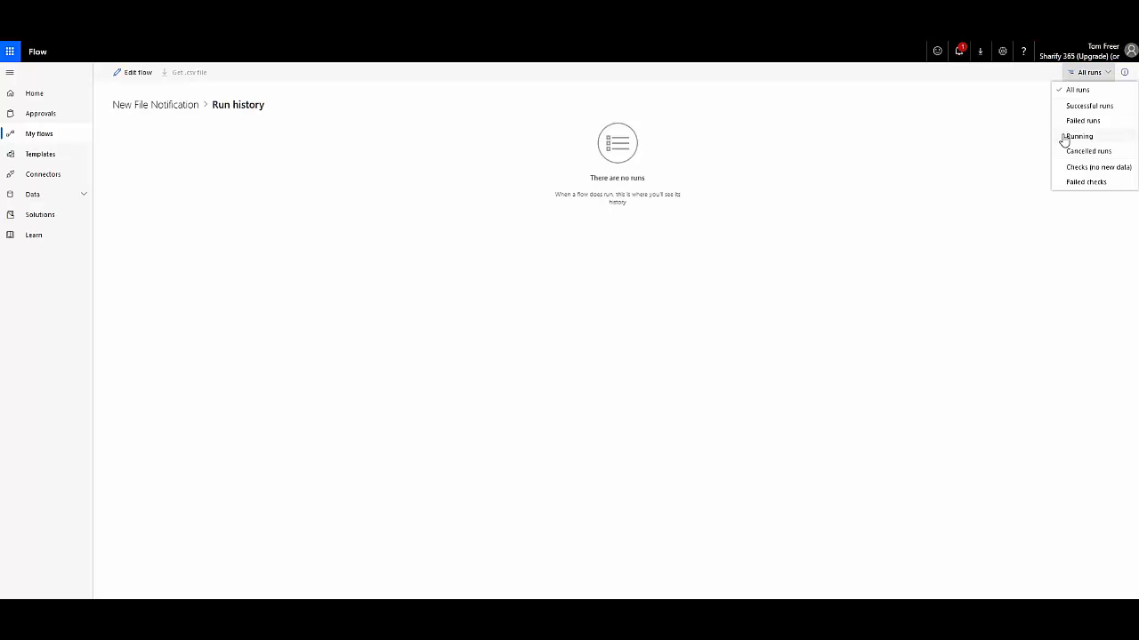
left_click(1081, 76)
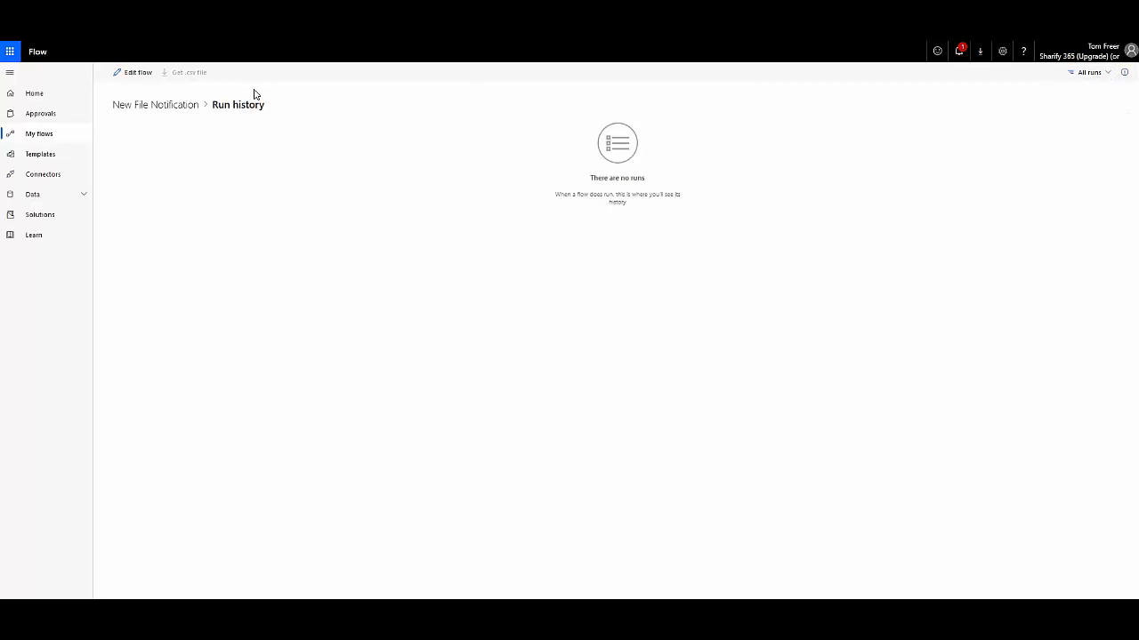
left_click(176, 106)
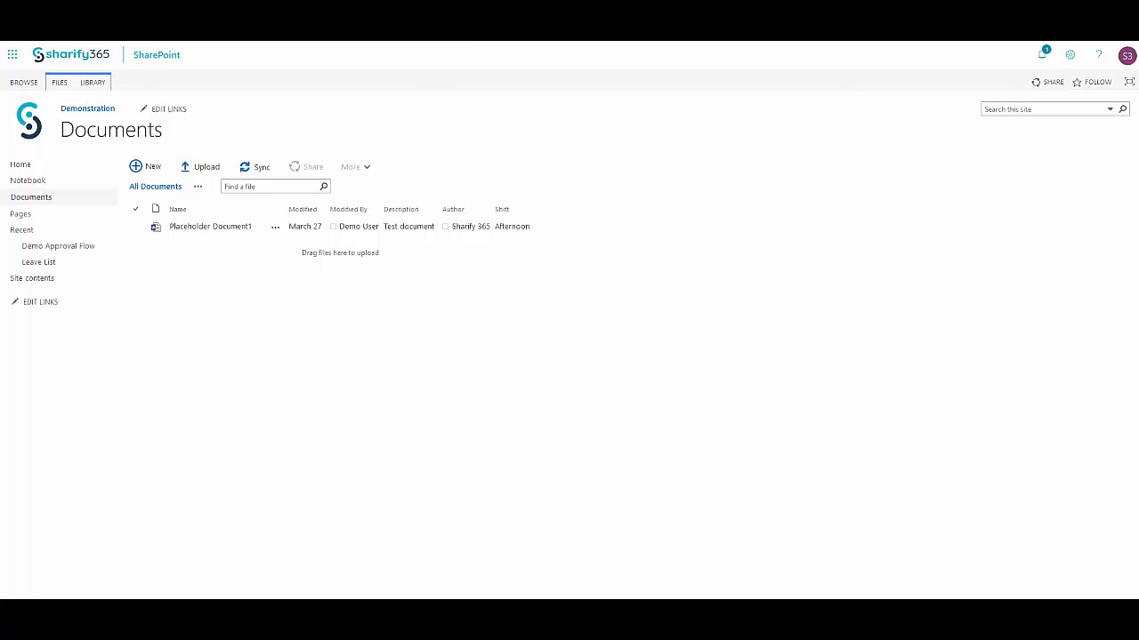
left_click_drag(853, 107, 401, 251)
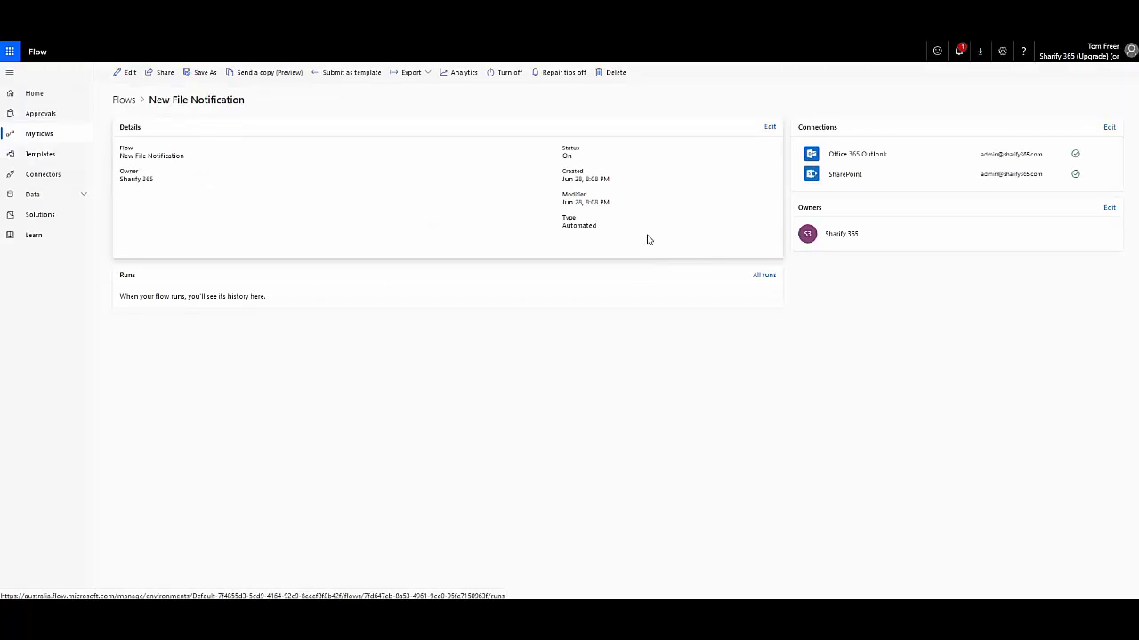
- Open Outlook from the Office 365 home page to check for the flow's notification email
left_click(47, 142)
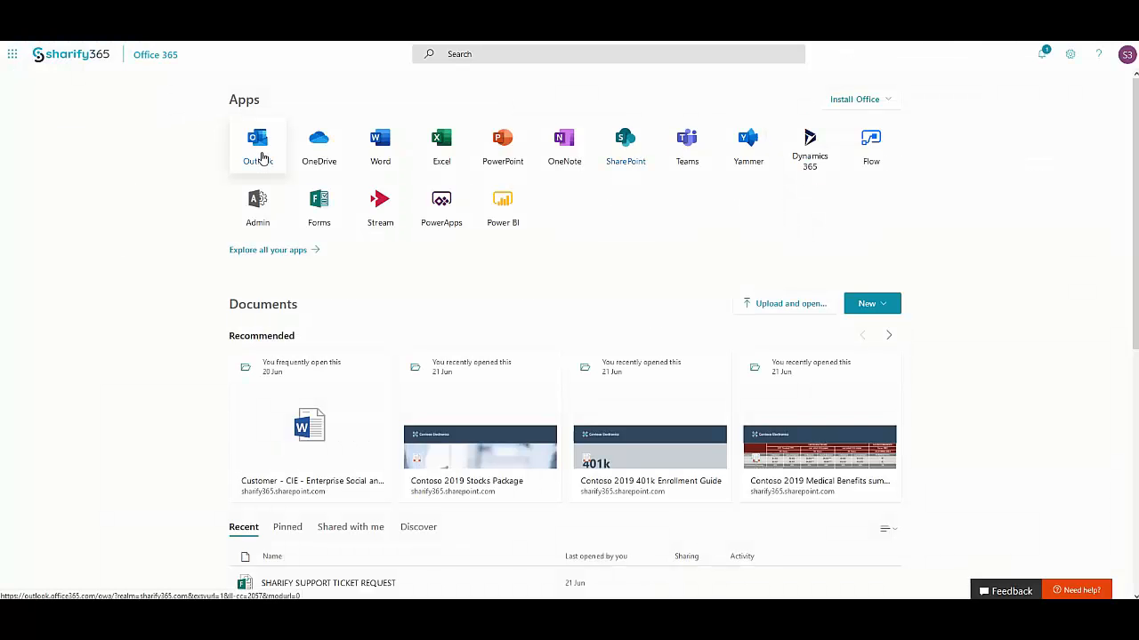
left_click(258, 146)
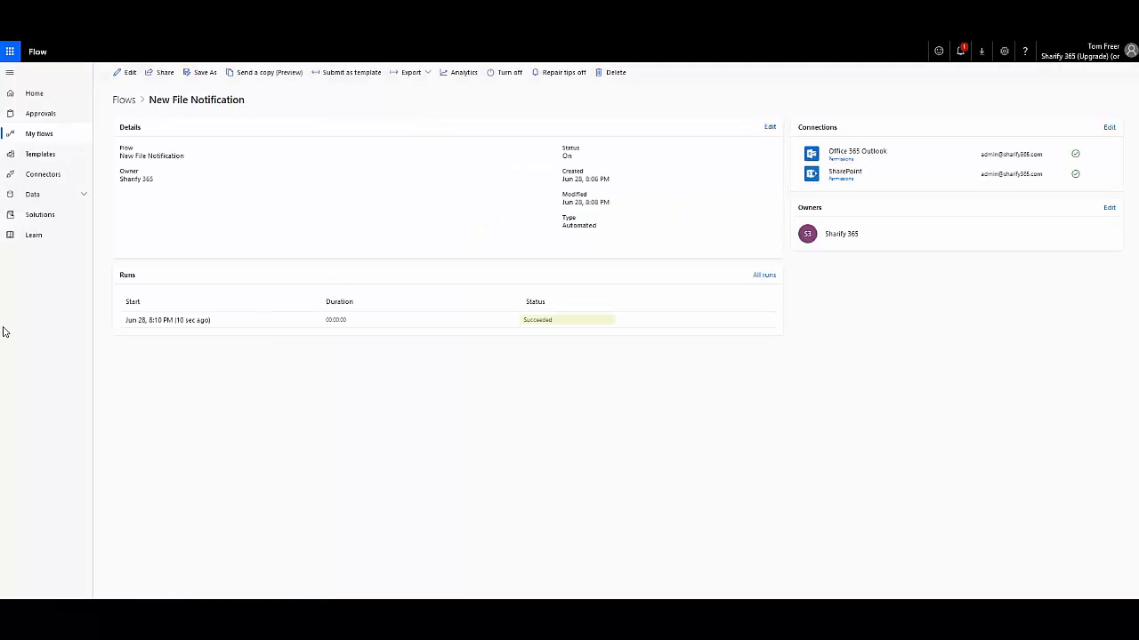
- Open the New File Notification flow's latest run and examine the inputs and outputs of its file-created trigger
left_click(180, 322)
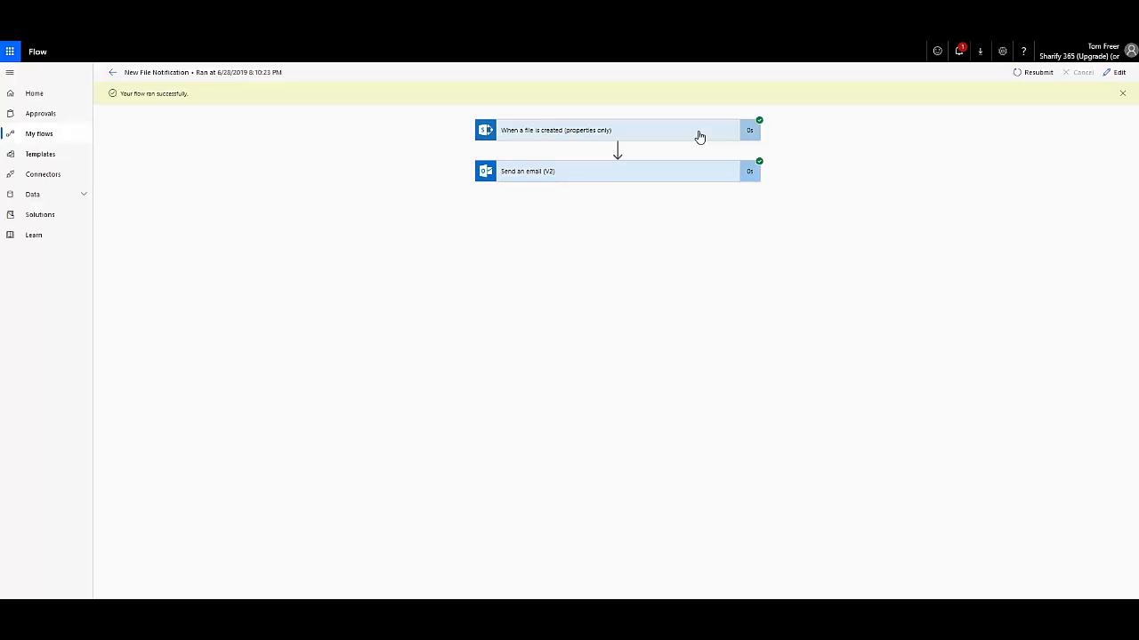
left_click(699, 136)
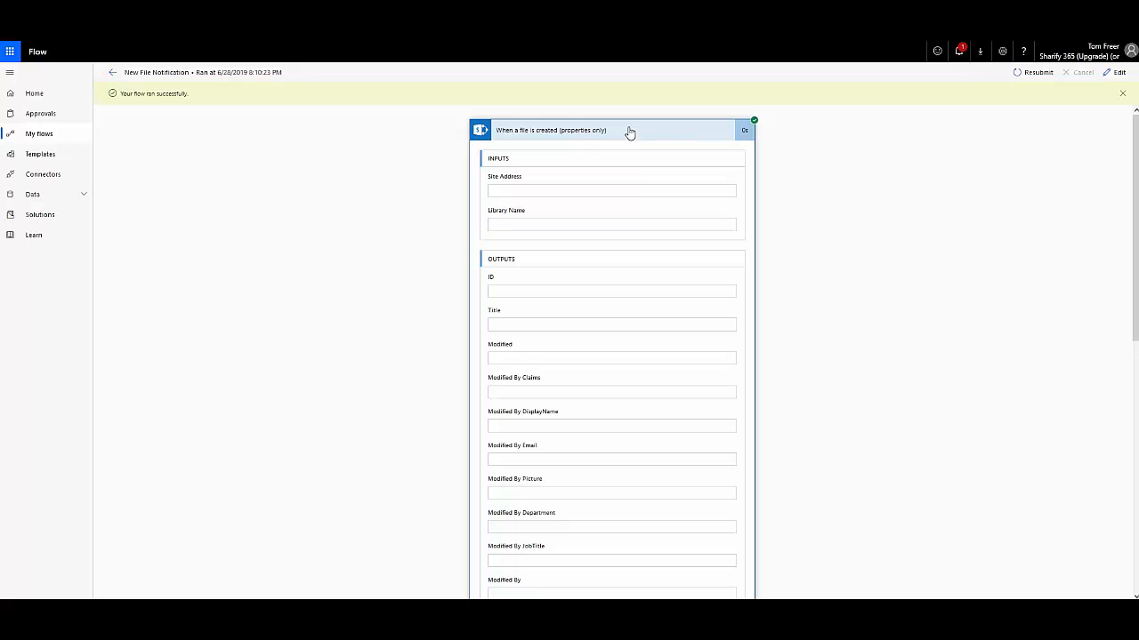
left_click(716, 133)
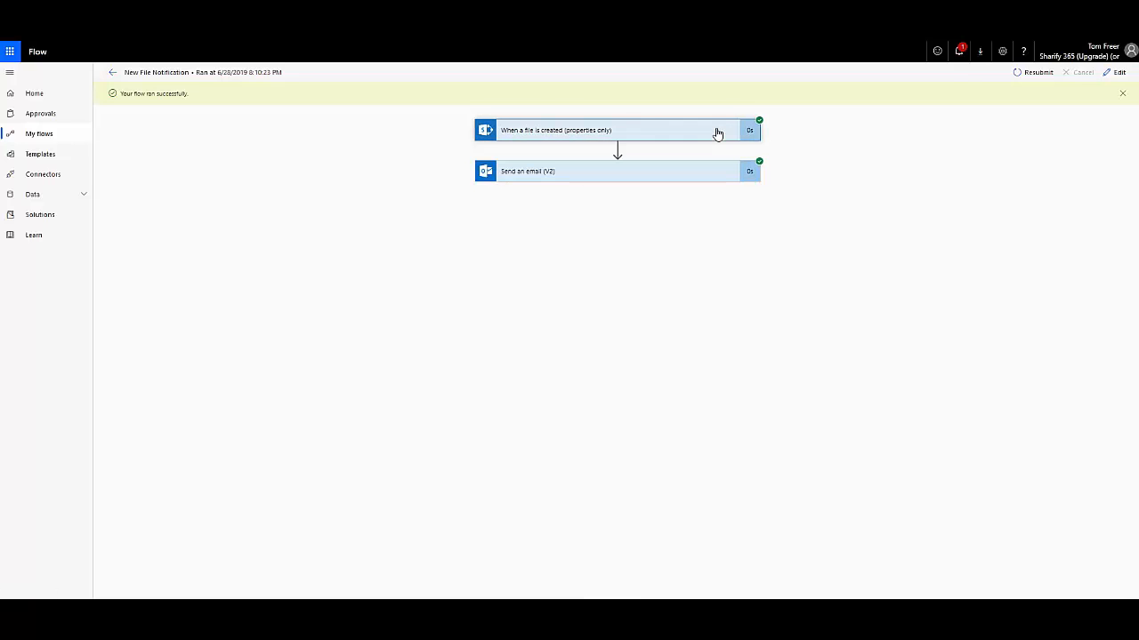
left_click(716, 133)
left_click(717, 132)
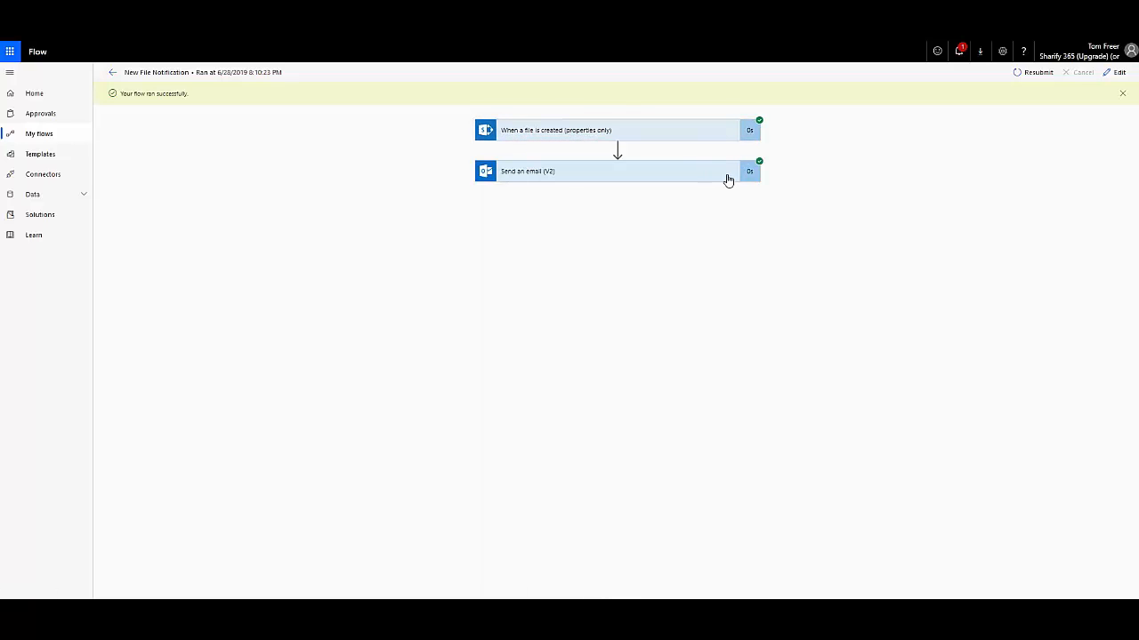
- Examine the recipient, subject, body and outputs of the run's Send an email (V2) action
left_click(732, 179)
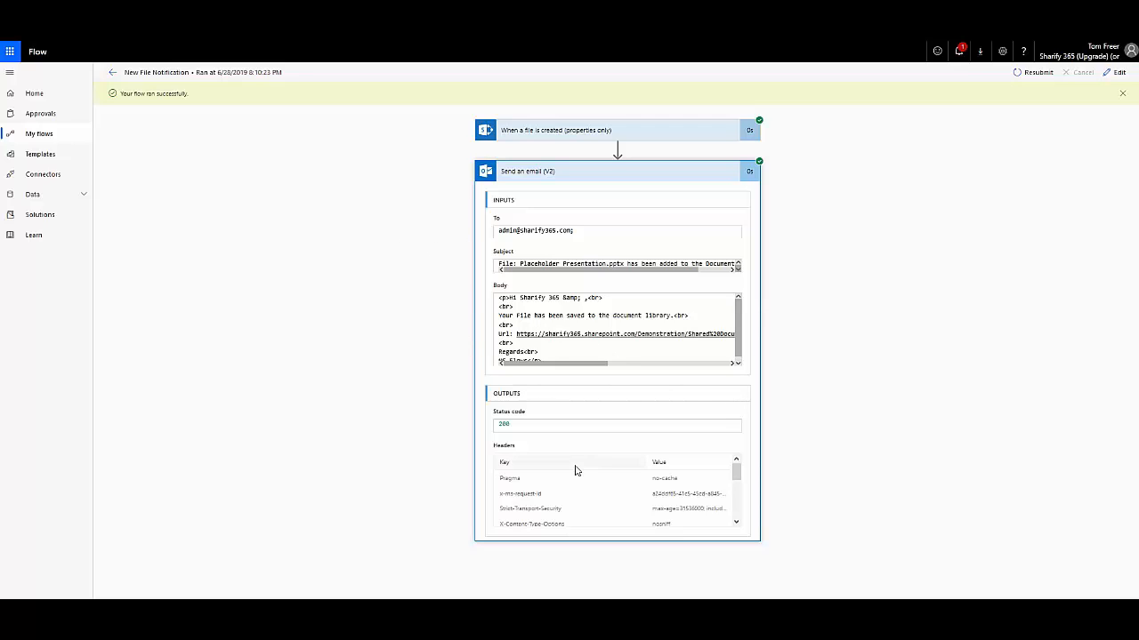
scroll(571, 468, "down", 1)
scroll(568, 466, "up", 1)
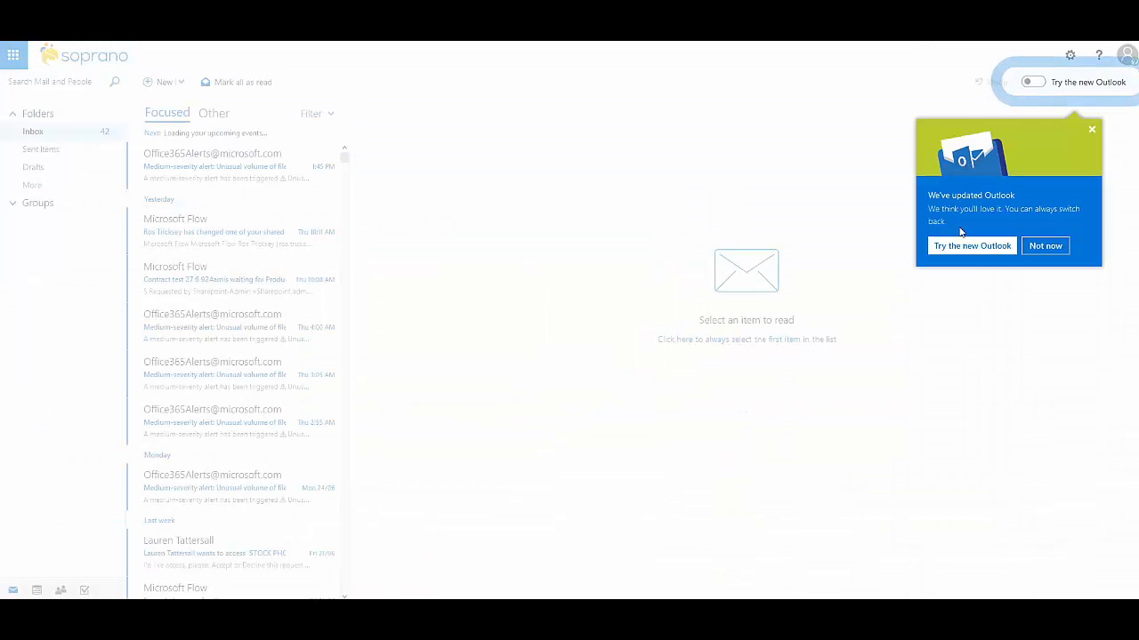
- Switch to Outlook and open the Placeholder Presentation.pptx notification email, then return to the flow's details page in Flow
left_click(1088, 132)
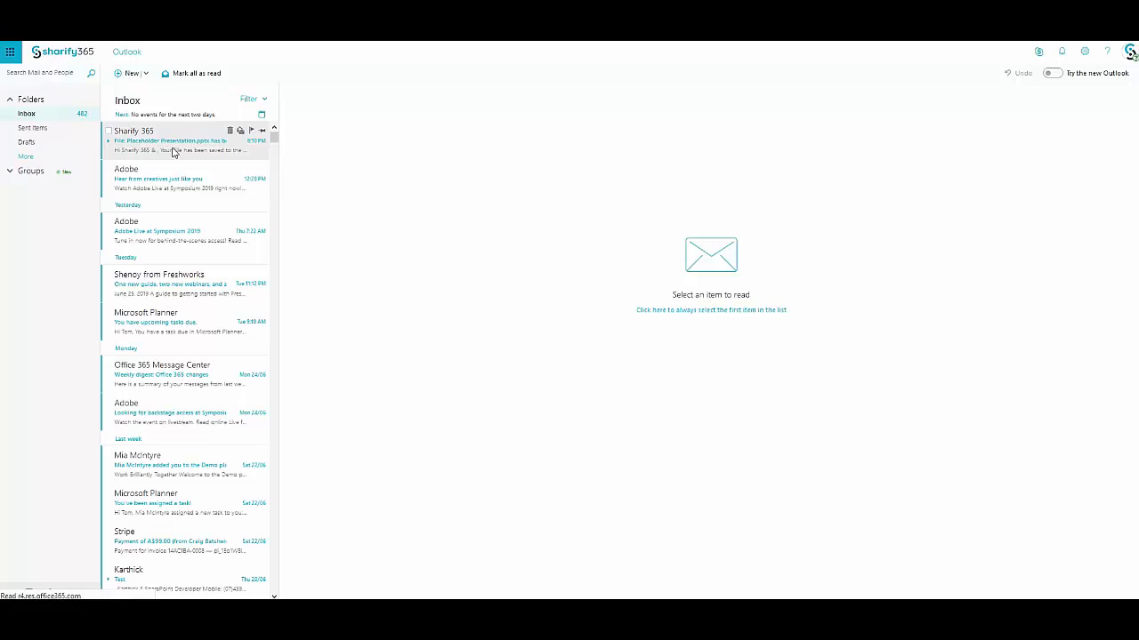
left_click(174, 152)
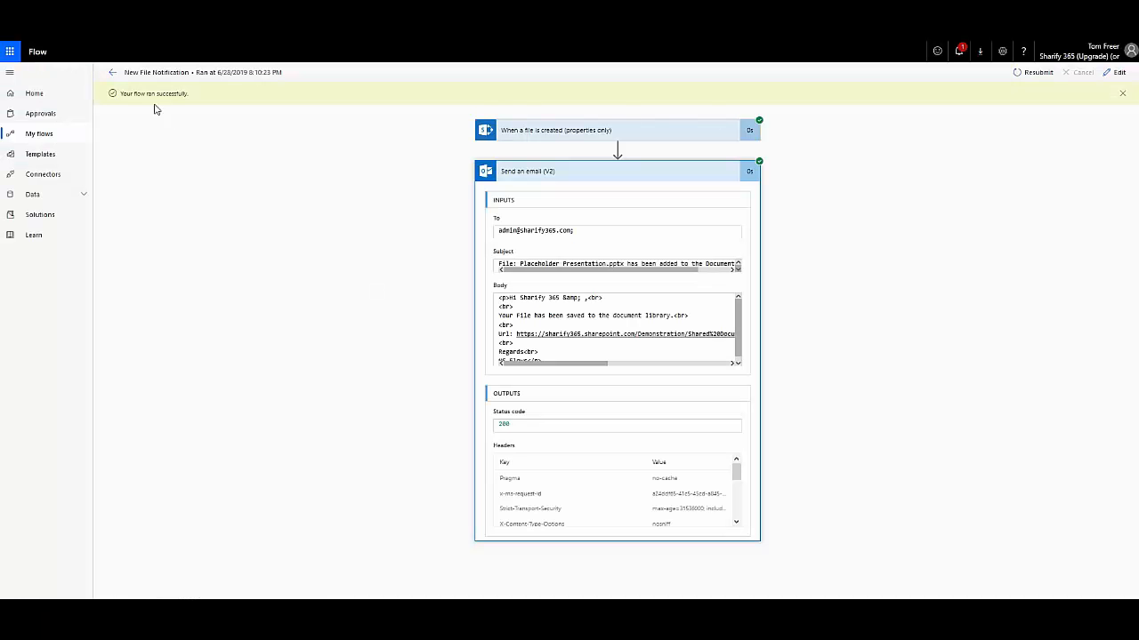
left_click(109, 71)
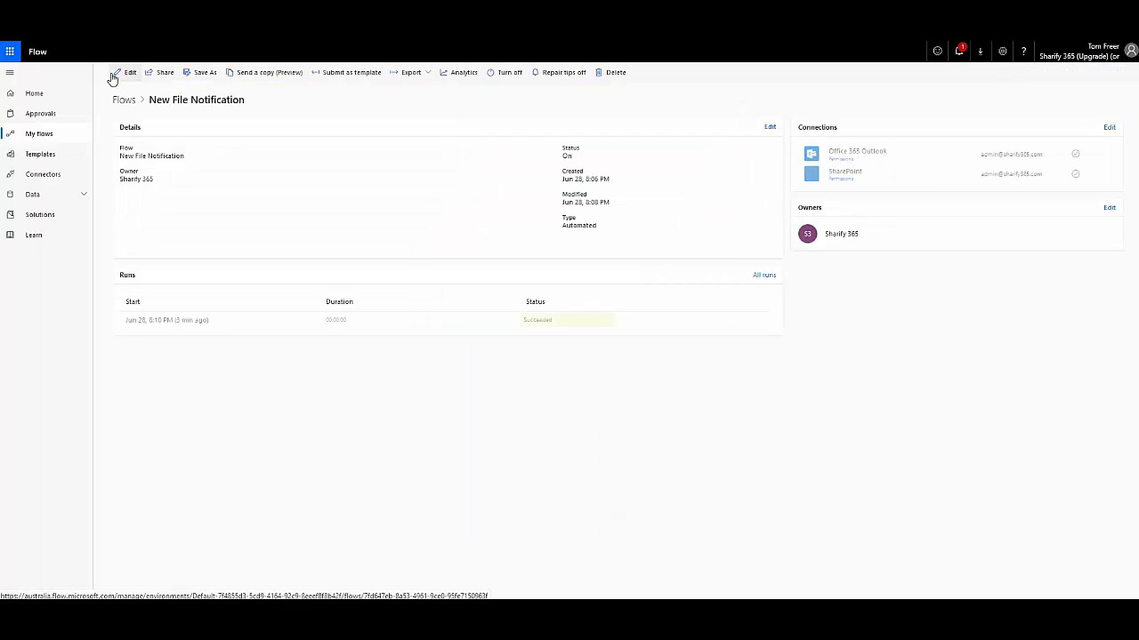